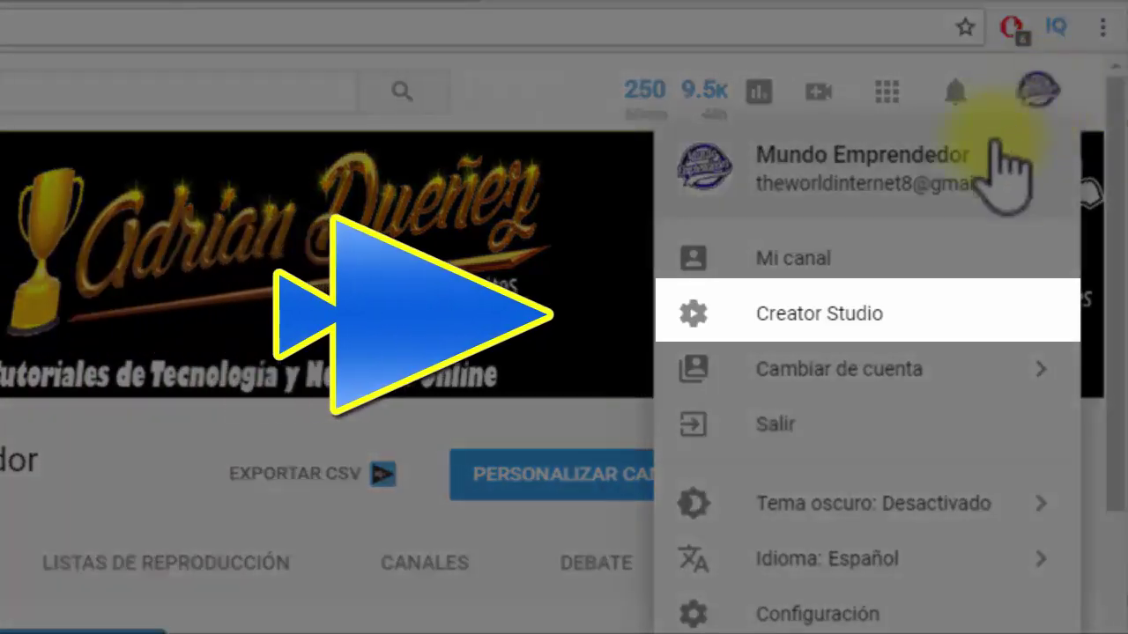
Go to the channel's branding settings in Creator Studio and start adding a watermark.
click(832, 313)
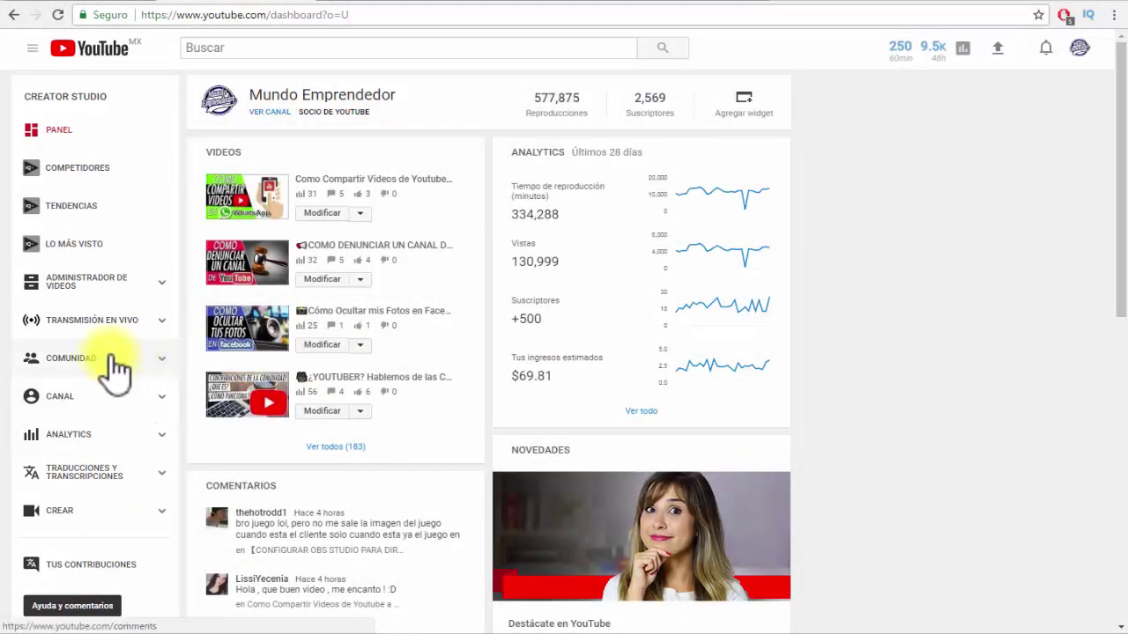
click(162, 401)
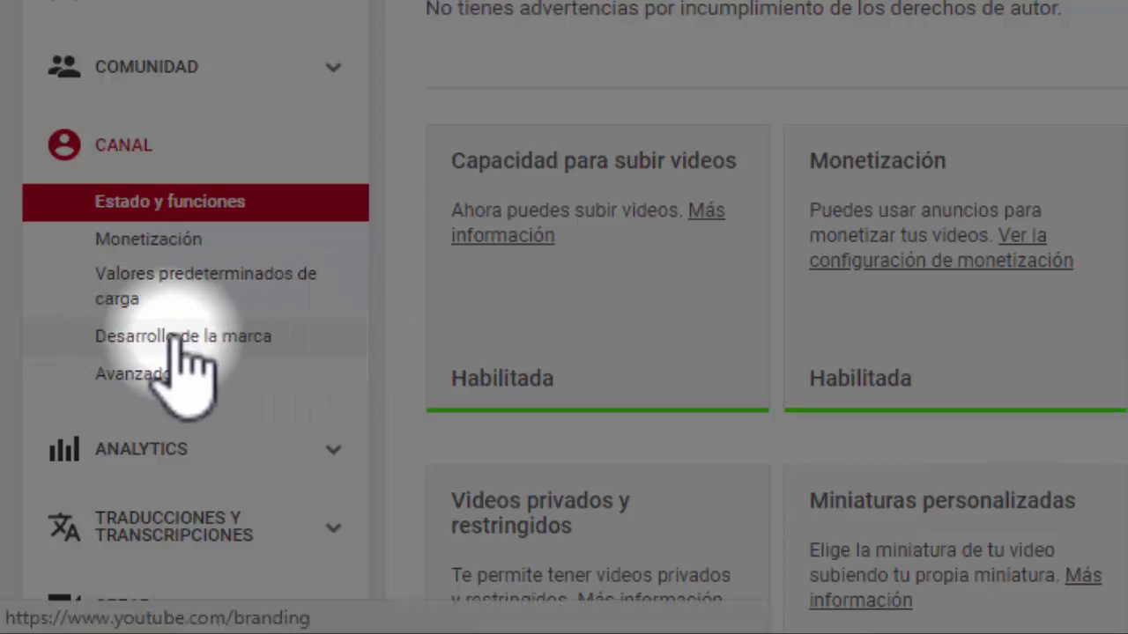
click(179, 337)
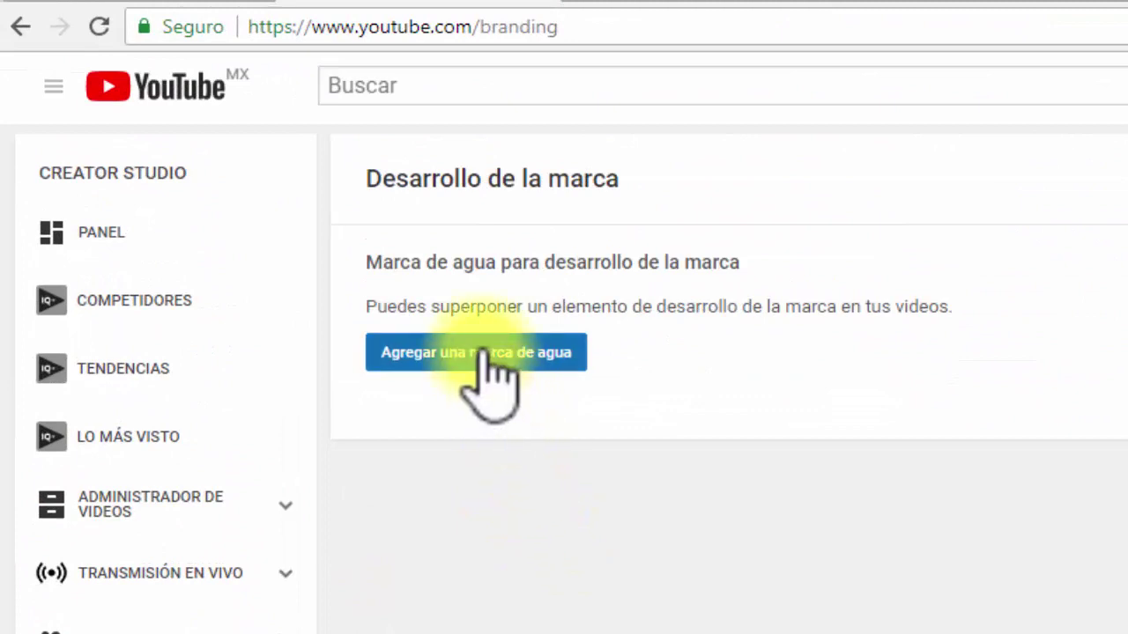
click(264, 196)
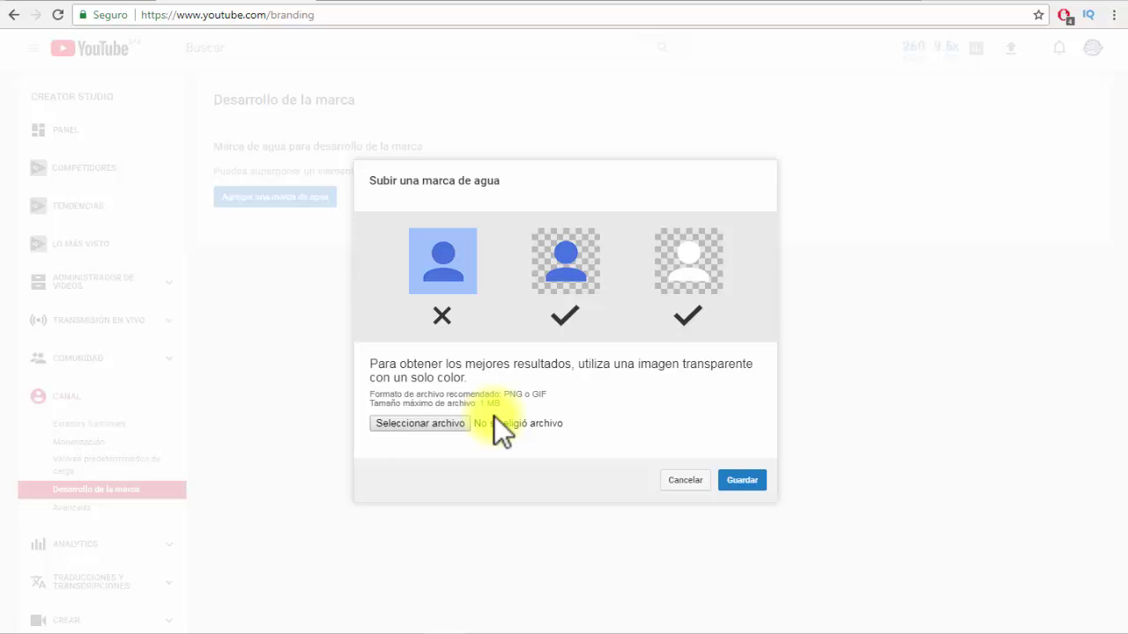
click(414, 424)
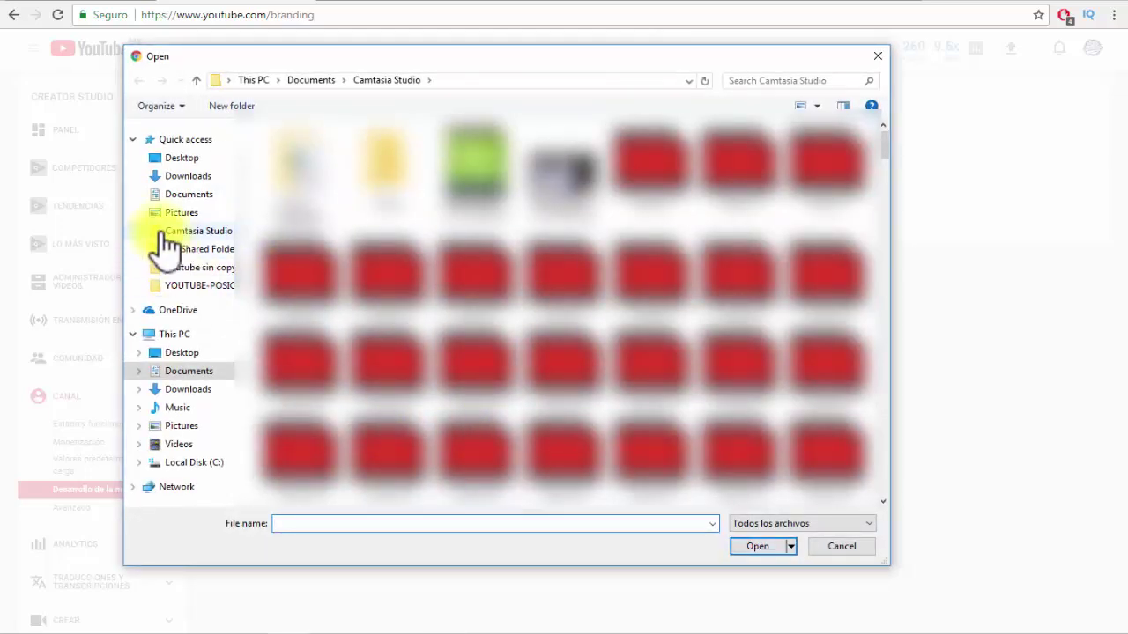
click(172, 213)
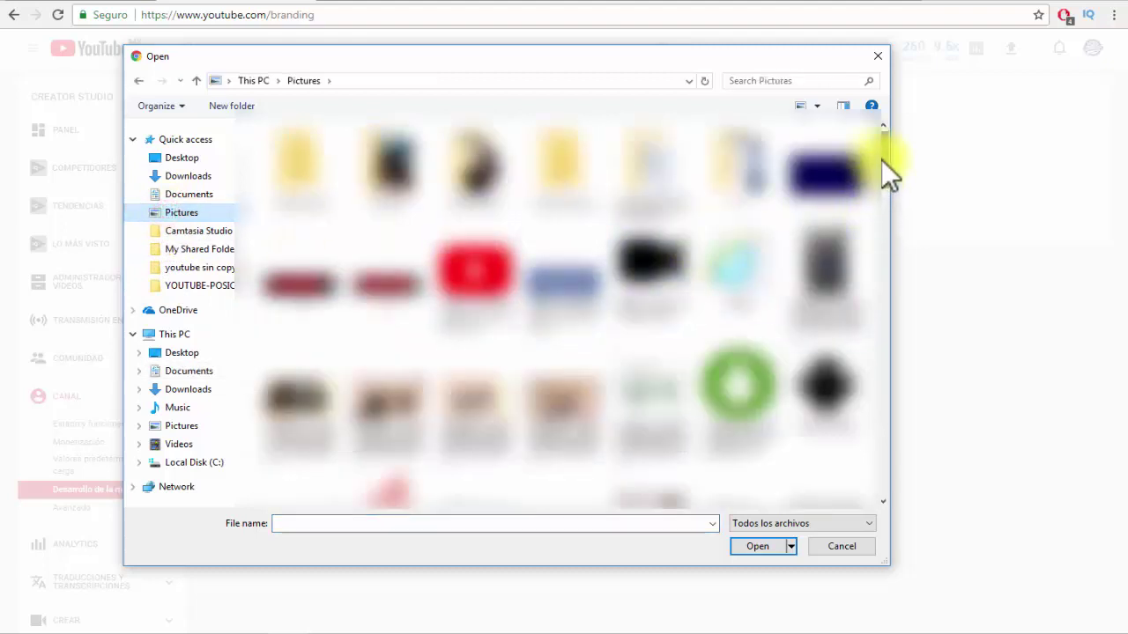
drag(887, 159, 887, 199)
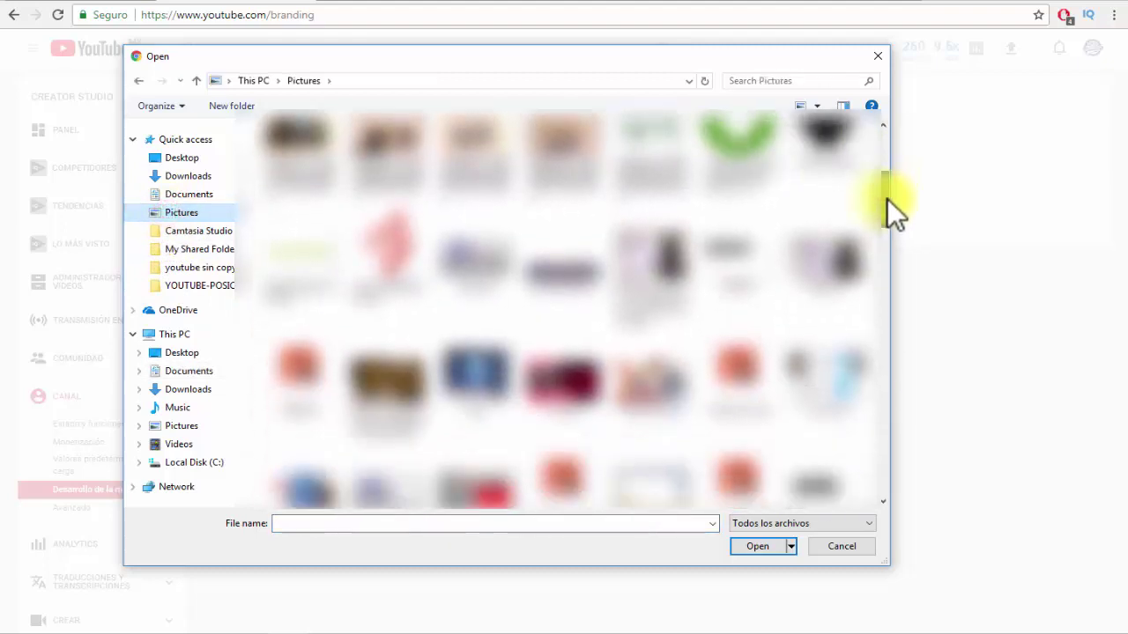
click(850, 551)
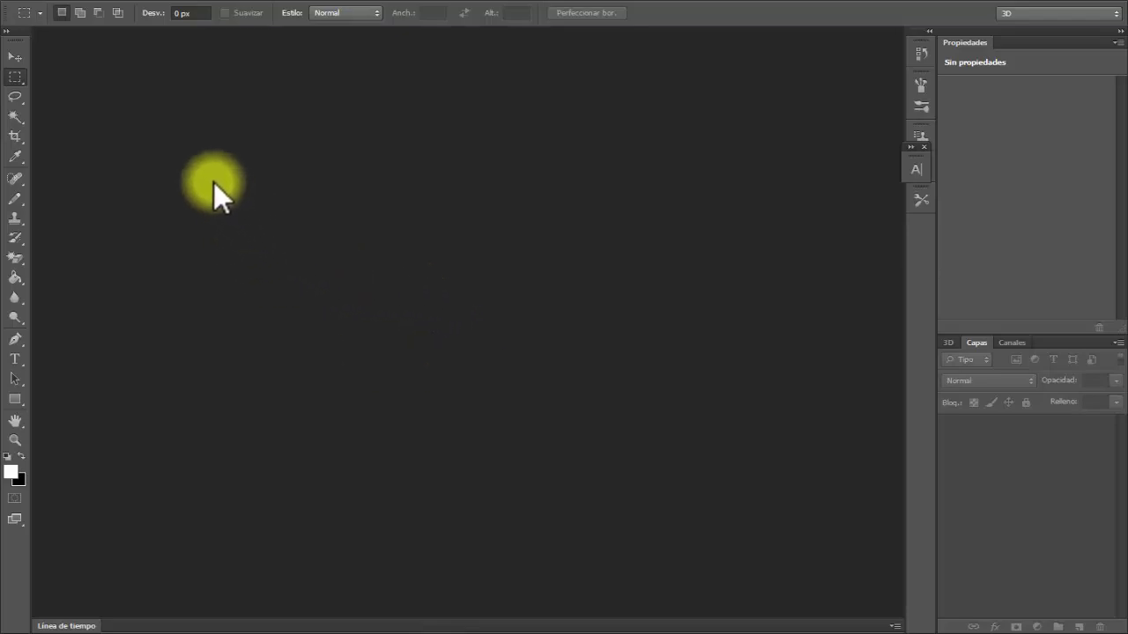
Switch to Photoshop and create a new document 400 pixels wide and 400 pixels high.
click(55, 2)
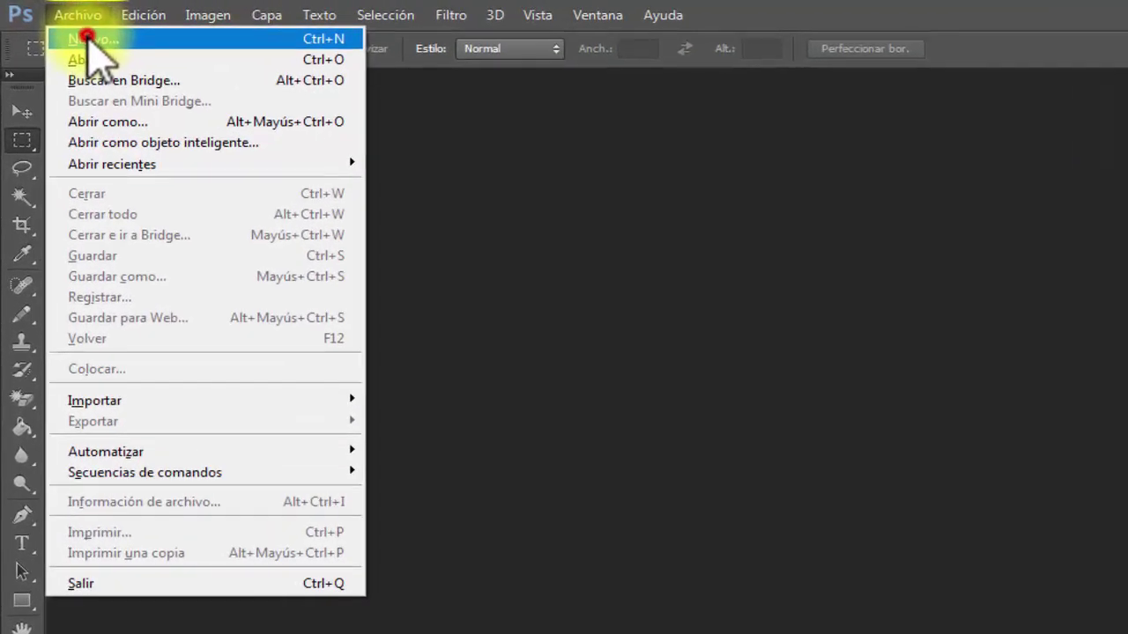
key(Escape)
key(ctrl+n)
double_click(443, 191)
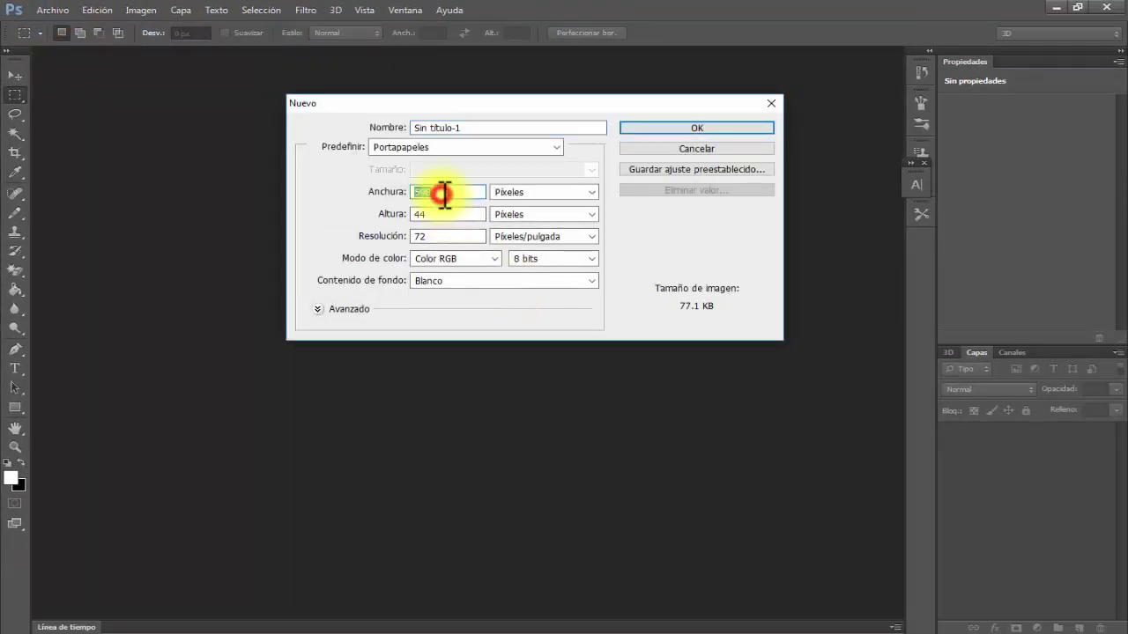
text(400)
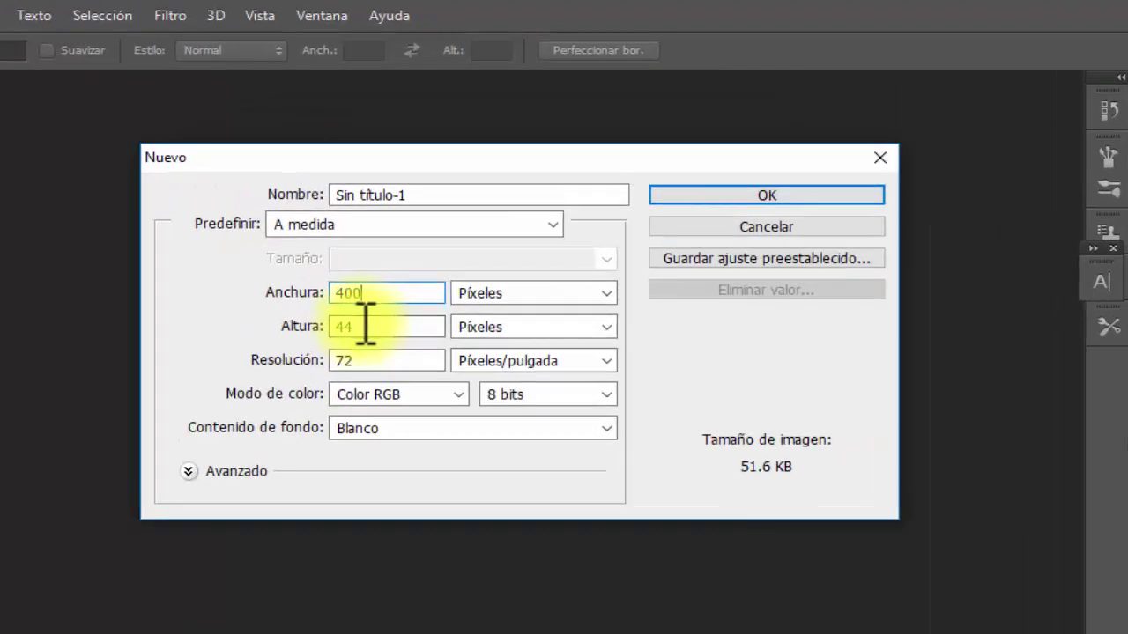
double_click(385, 292)
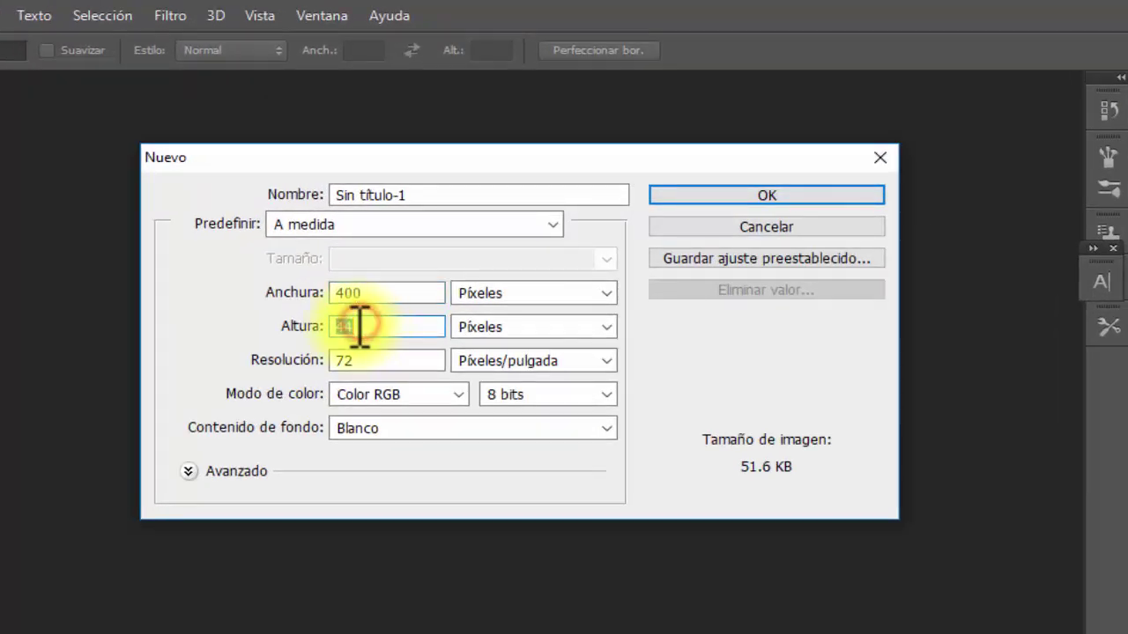
text(400)
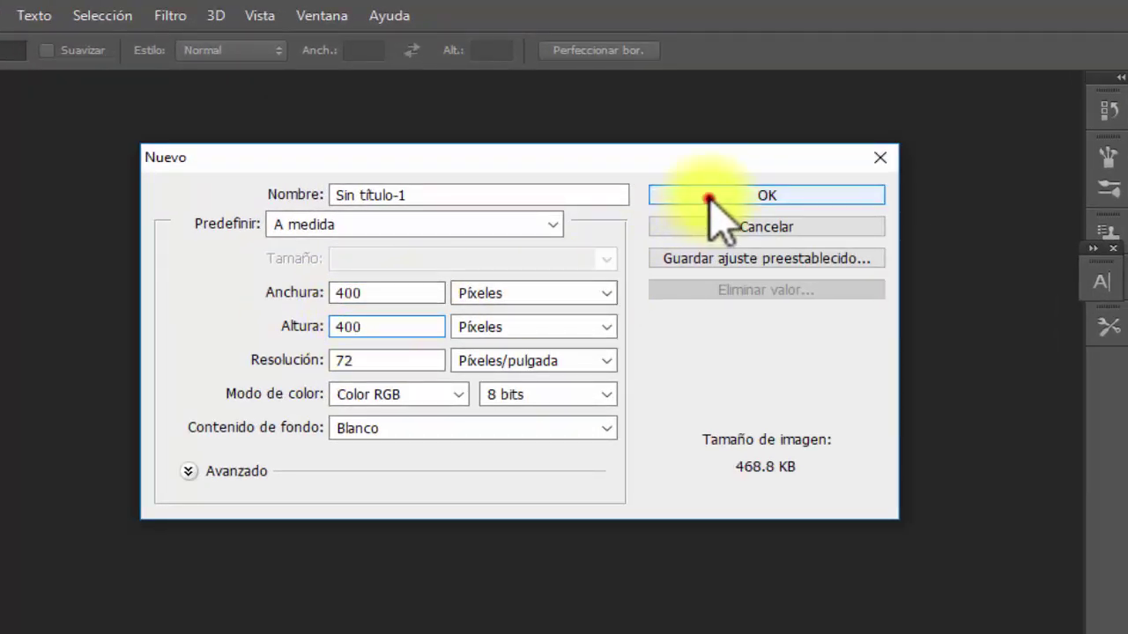
click(718, 201)
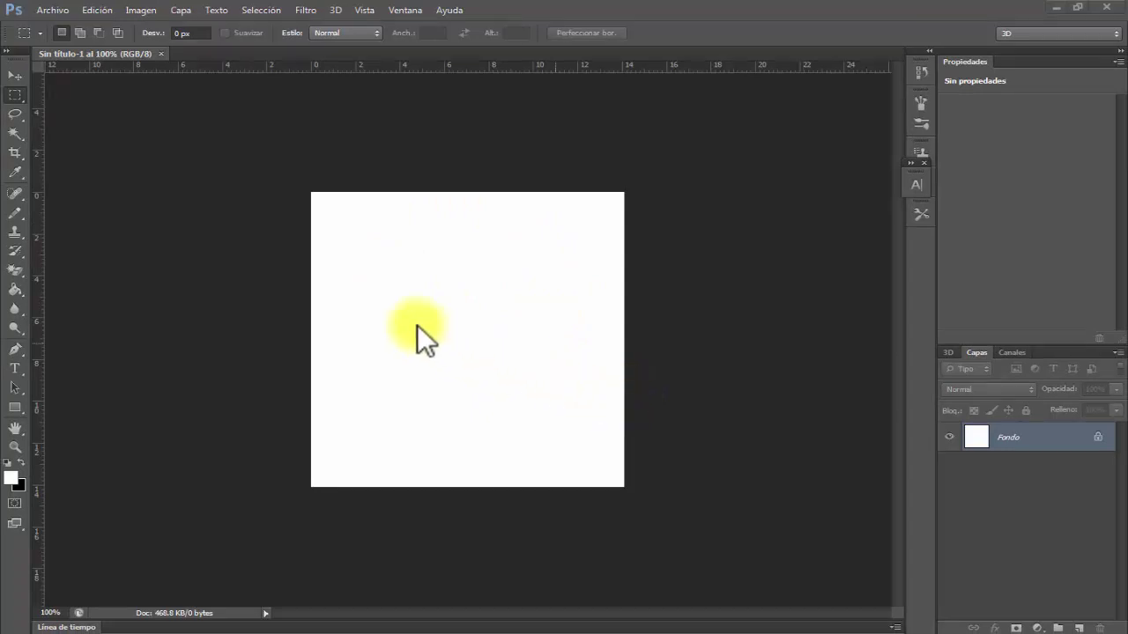
Place the image LOGO DEFINIDO HD1 BLANCO SIN FONDO from the Pictures folder into the document and commit the placement.
click(52, 10)
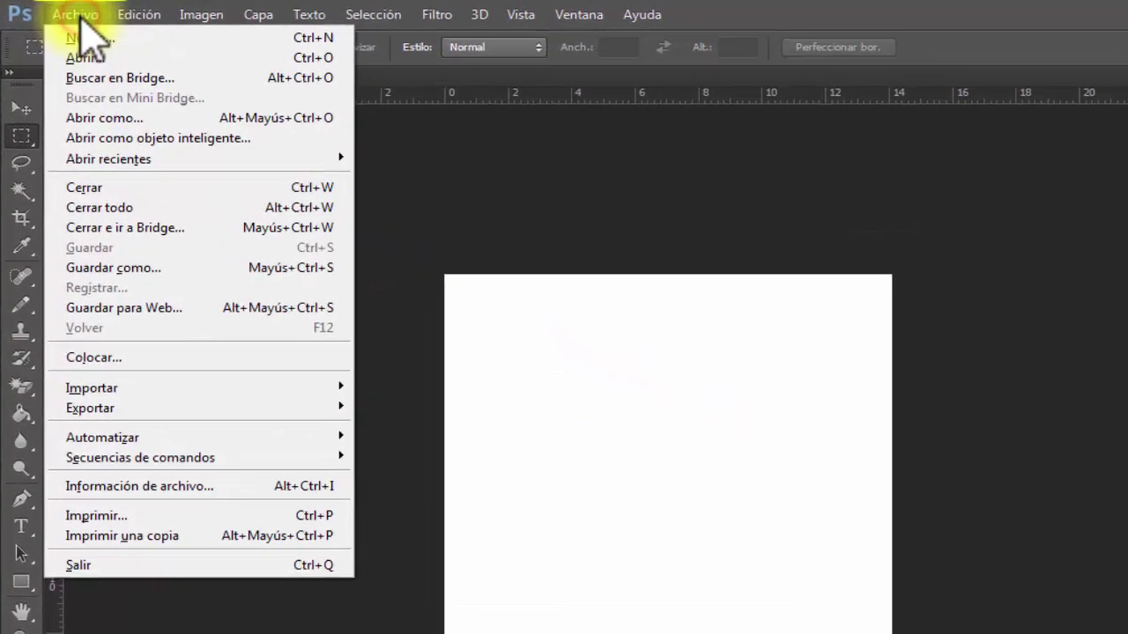
click(152, 375)
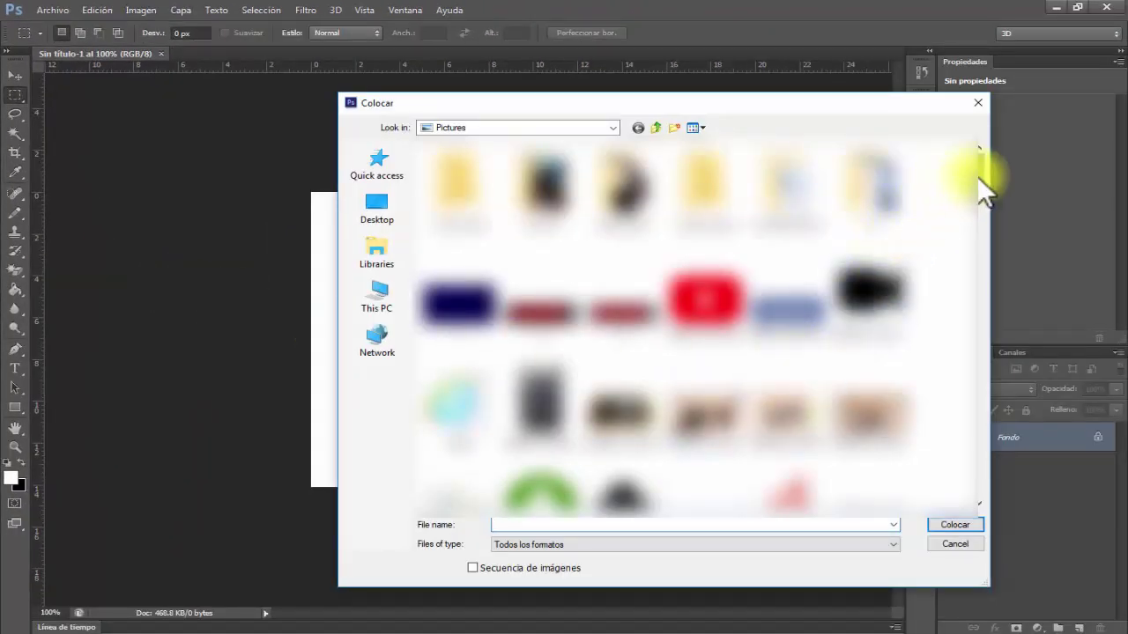
click(979, 172)
drag(979, 175, 979, 317)
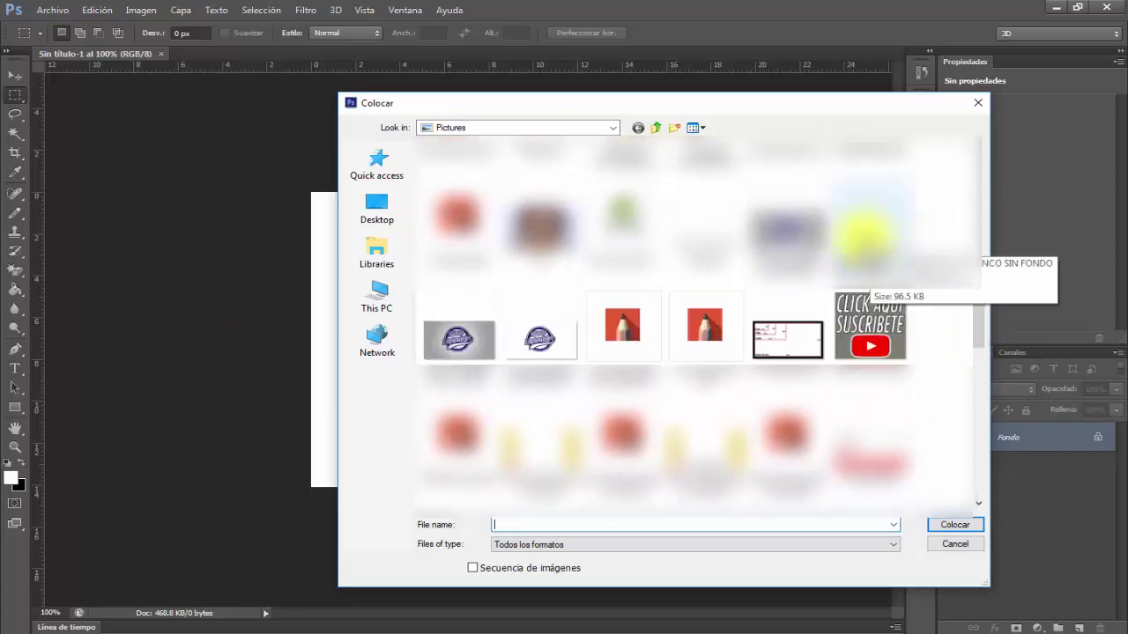
click(864, 237)
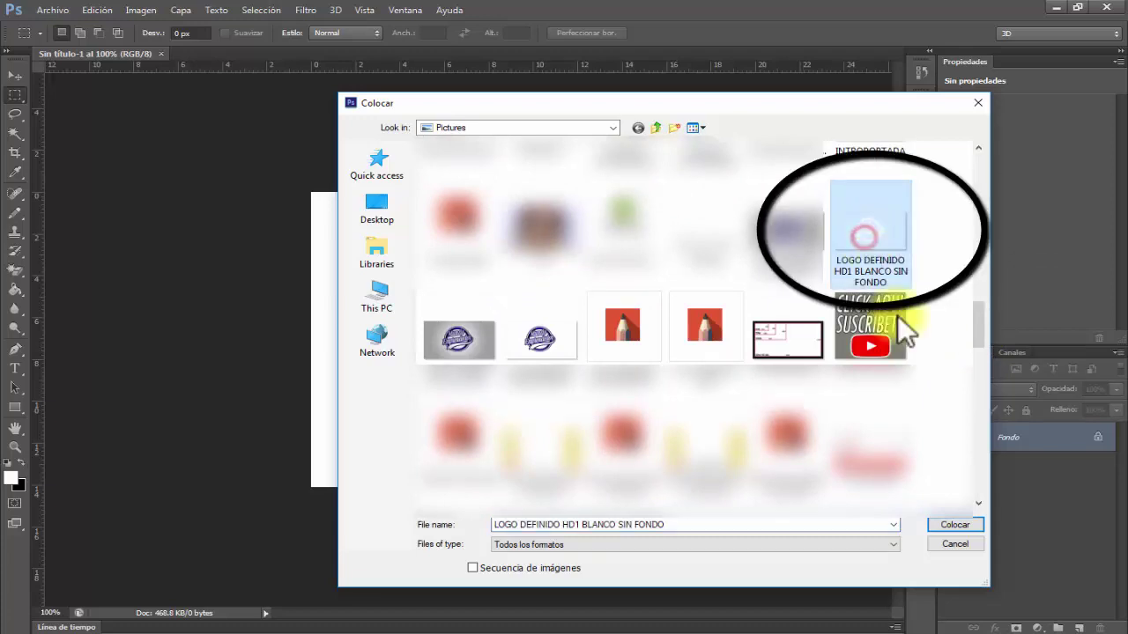
click(954, 526)
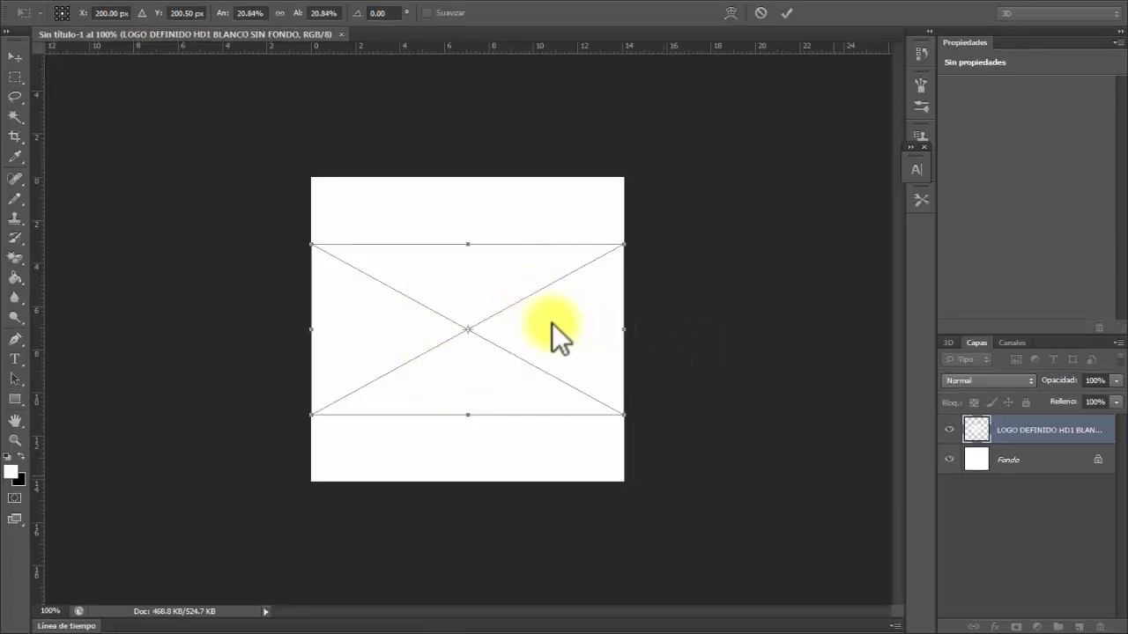
click(15, 55)
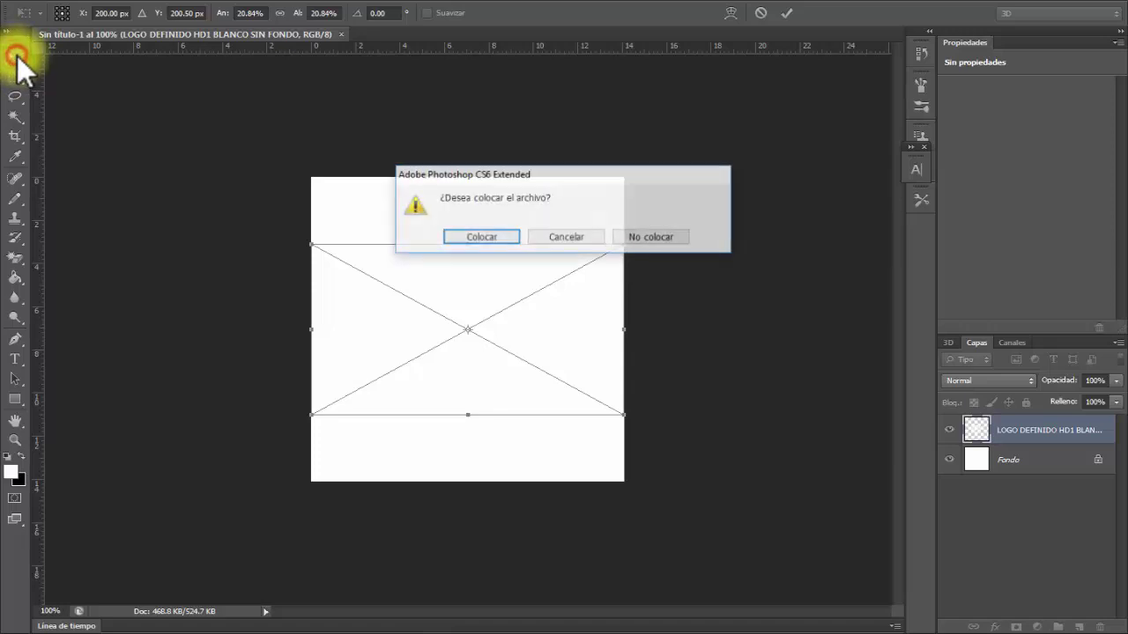
click(482, 238)
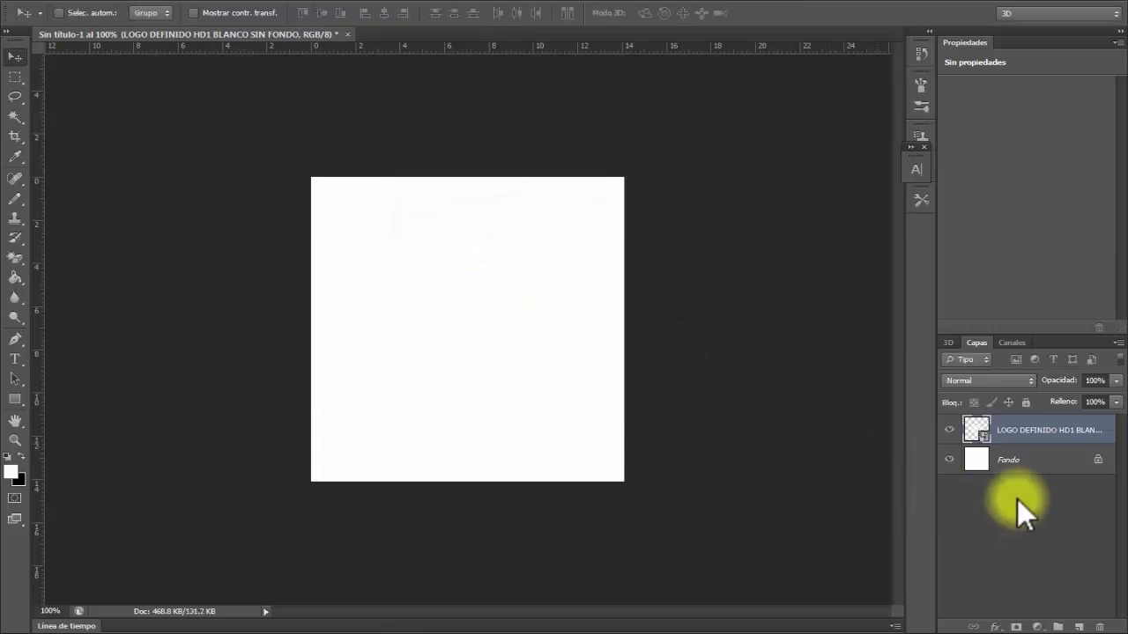
Convert the locked Fondo background into a regular layer and delete it.
click(1024, 461)
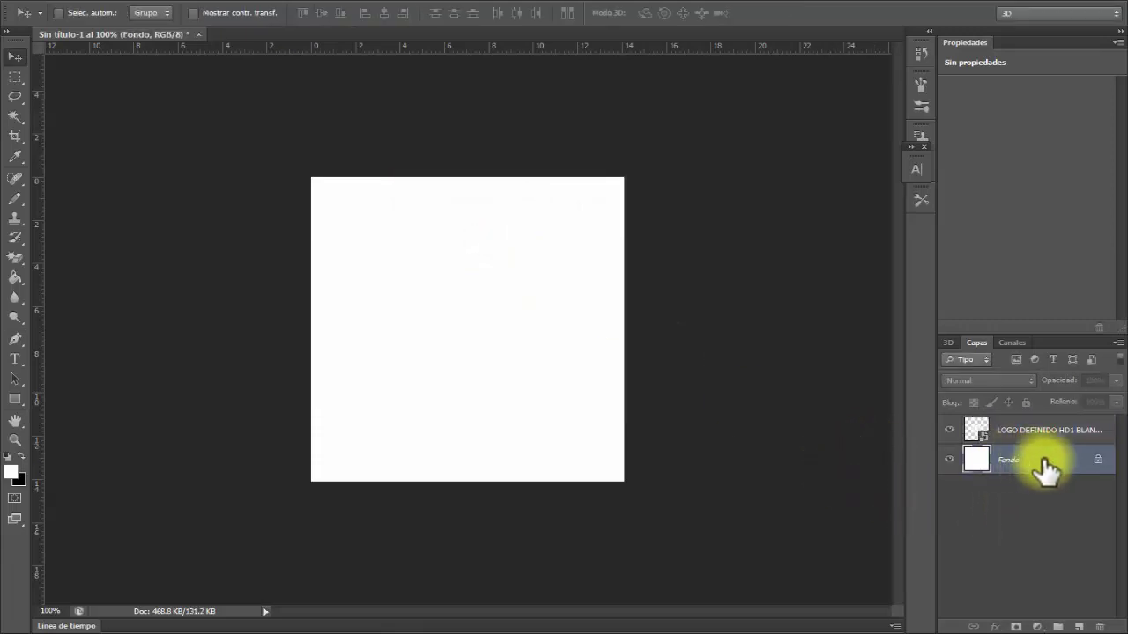
double_click(1099, 459)
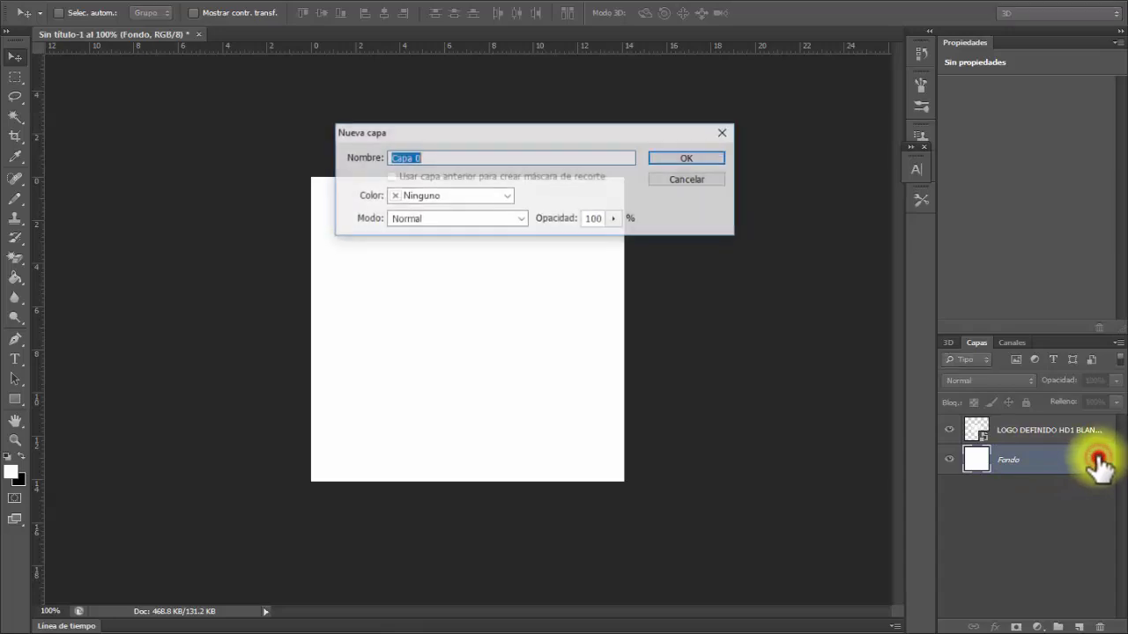
click(697, 160)
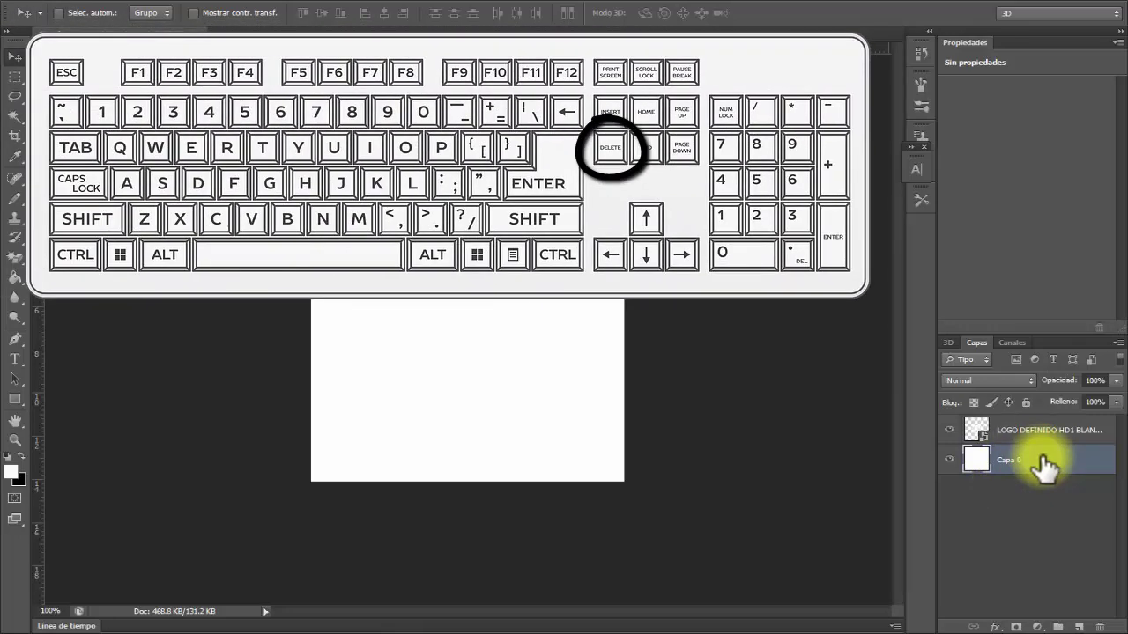
key(Delete)
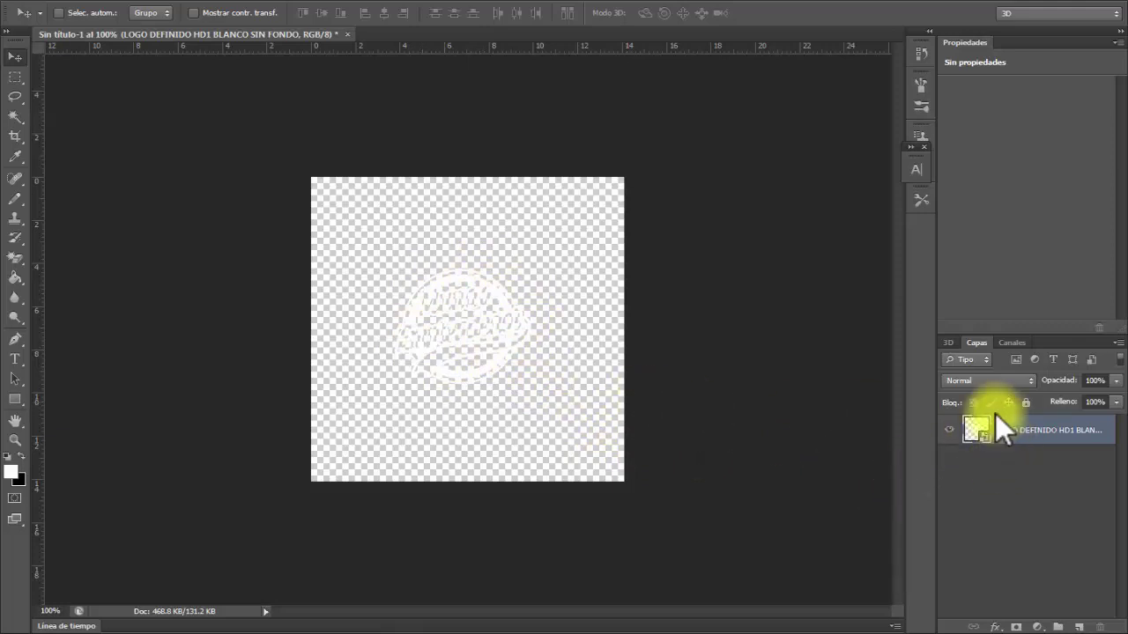
Enlarge the logo with Free Transform to about 44% scale, centre it so it nearly fills the canvas, and apply the transformation.
key(ctrl+t)
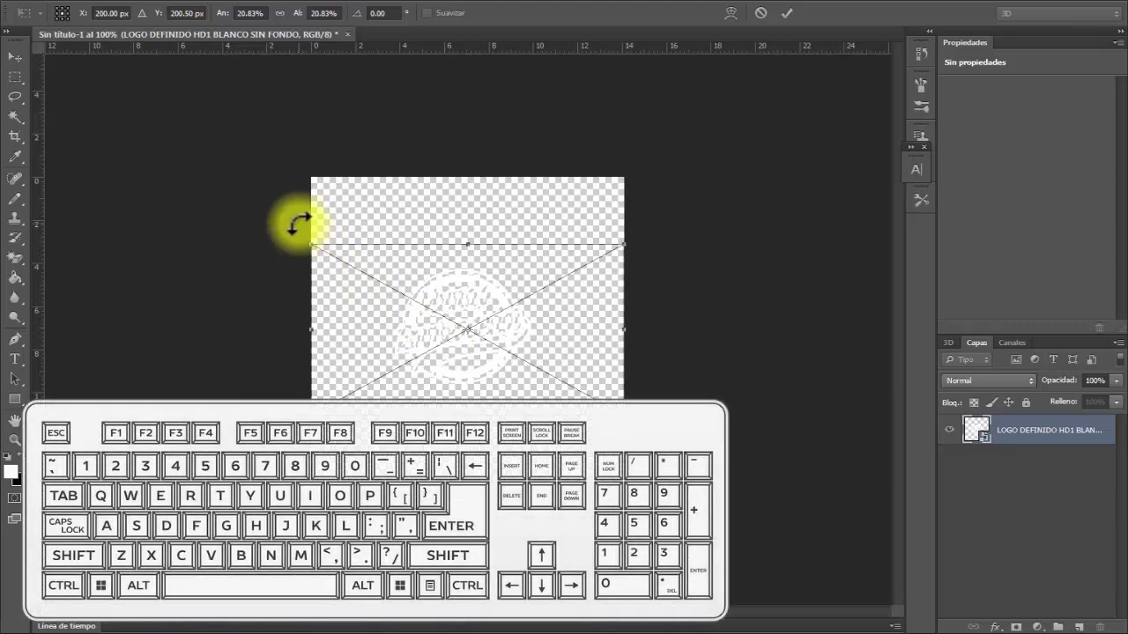
drag(312, 242, 195, 182)
drag(411, 317, 521, 396)
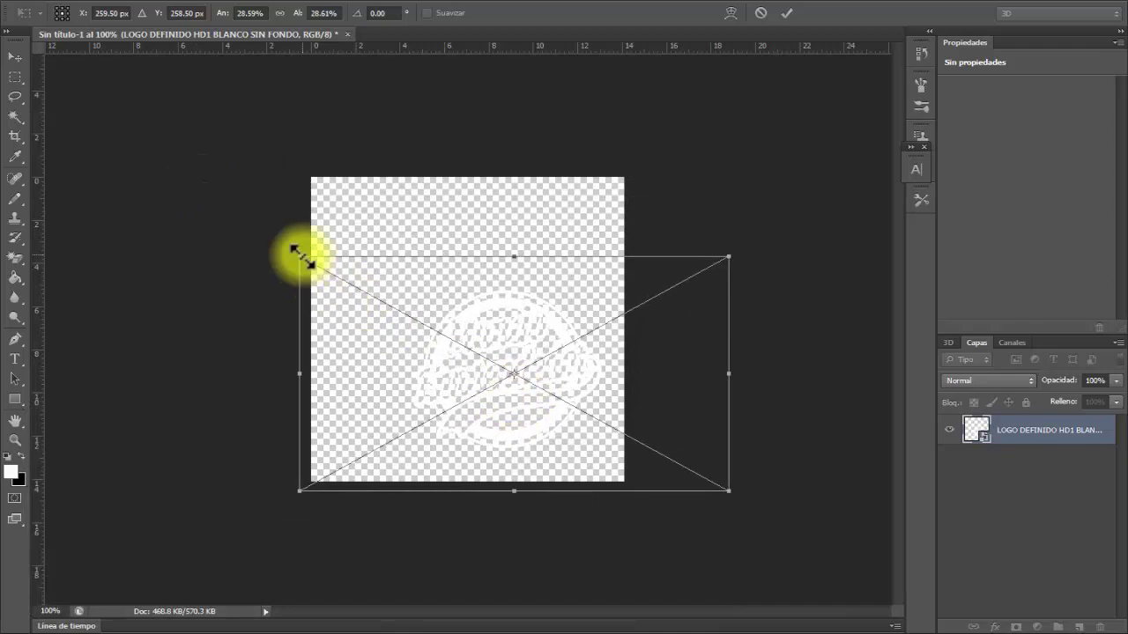
drag(300, 256, 185, 167)
drag(429, 268, 486, 310)
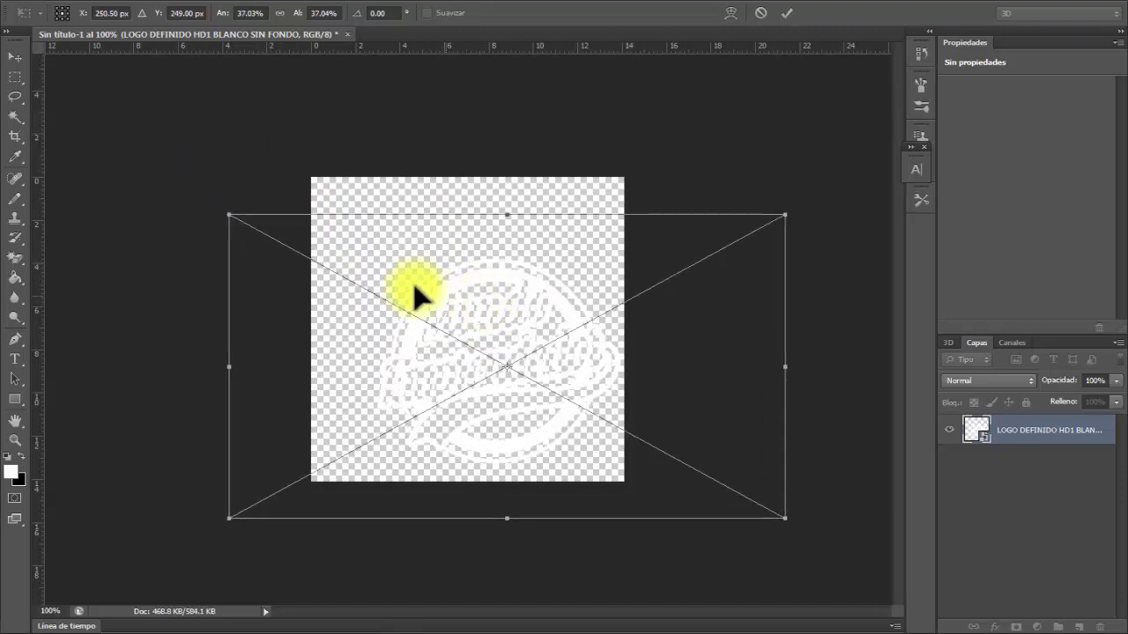
drag(228, 218, 162, 178)
mouse_move(437, 281)
mouse_down()
mouse_move(432, 269)
mouse_move(444, 271)
mouse_move(450, 299)
mouse_up()
drag(184, 189, 138, 169)
drag(451, 271, 461, 254)
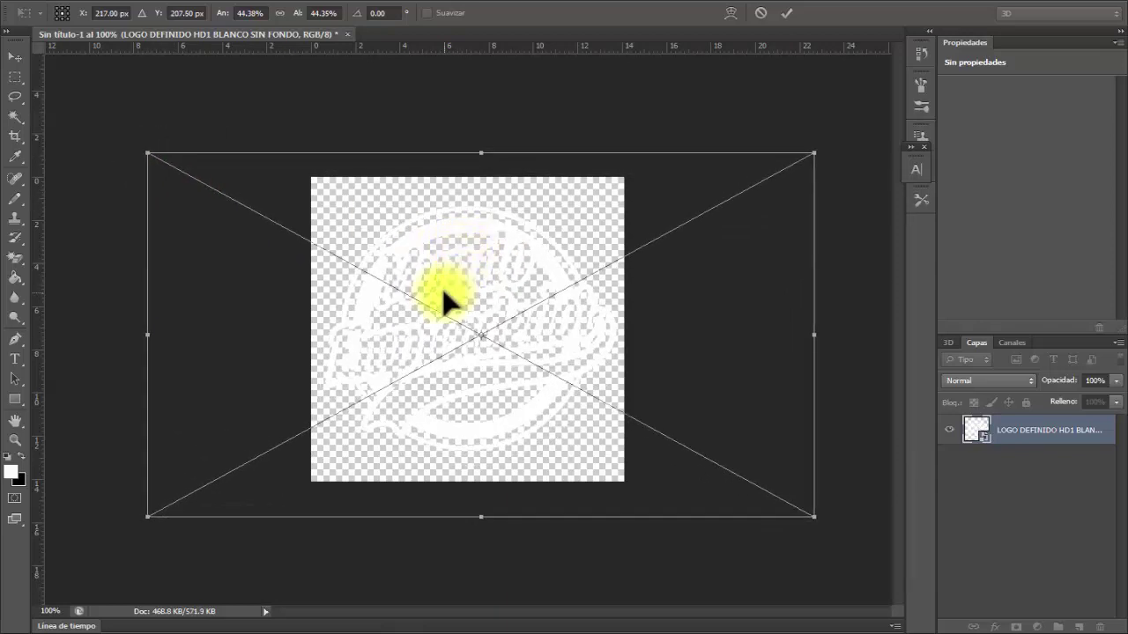
click(14, 57)
click(488, 237)
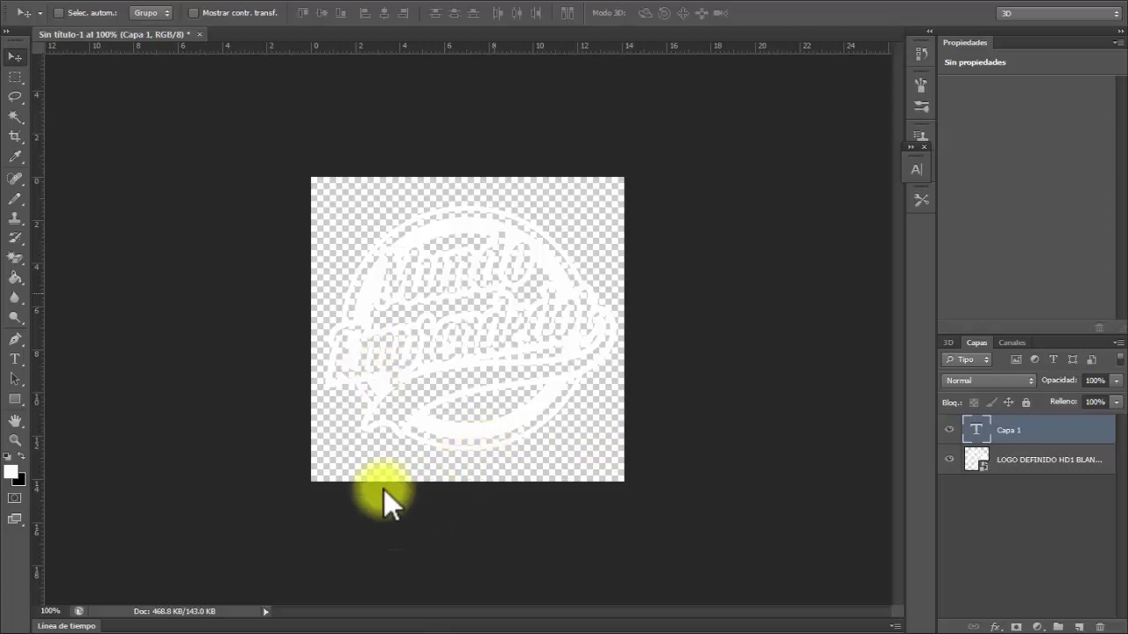
Try adding text in a box across the lower edge of the canvas with the Text tool, and erase it.
click(16, 361)
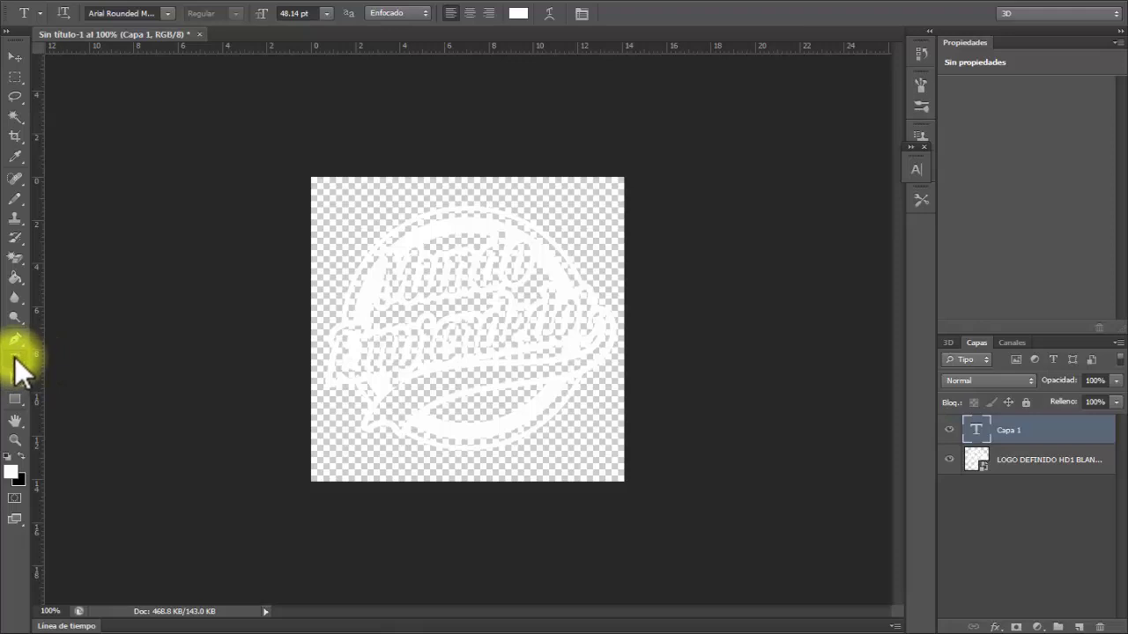
drag(347, 438, 581, 463)
key(ctrl+v)
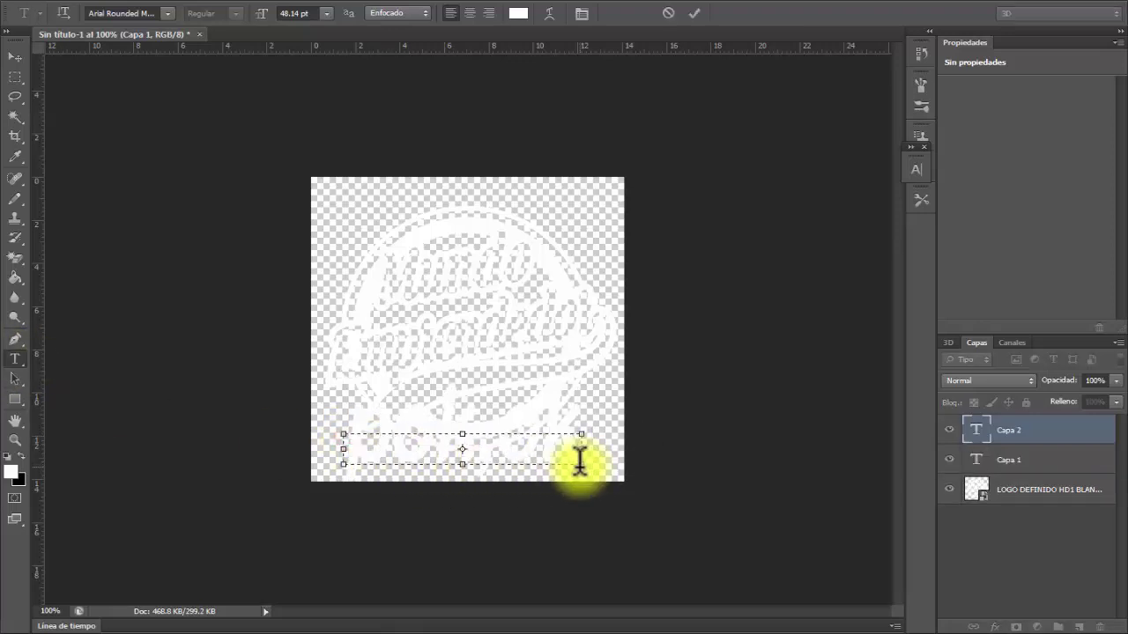
key(BackSpace)
key(BackSpace)
key(BackSpace)
key(BackSpace)
key(BackSpace)
key(BackSpace)
key(BackSpace)
key(BackSpace)
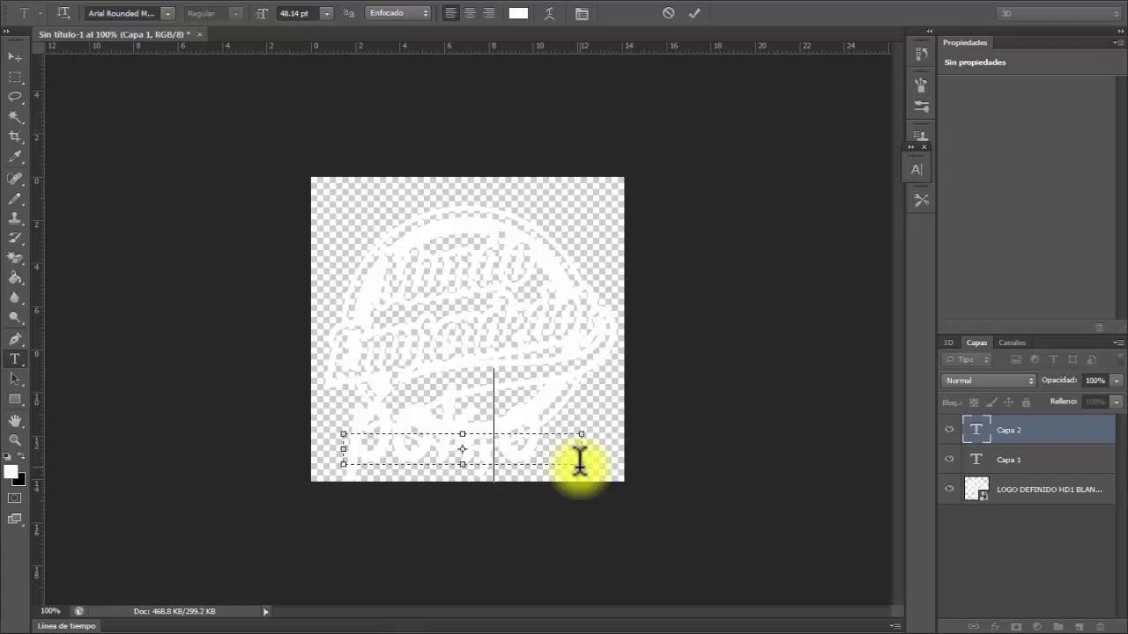
click(326, 14)
click(324, 13)
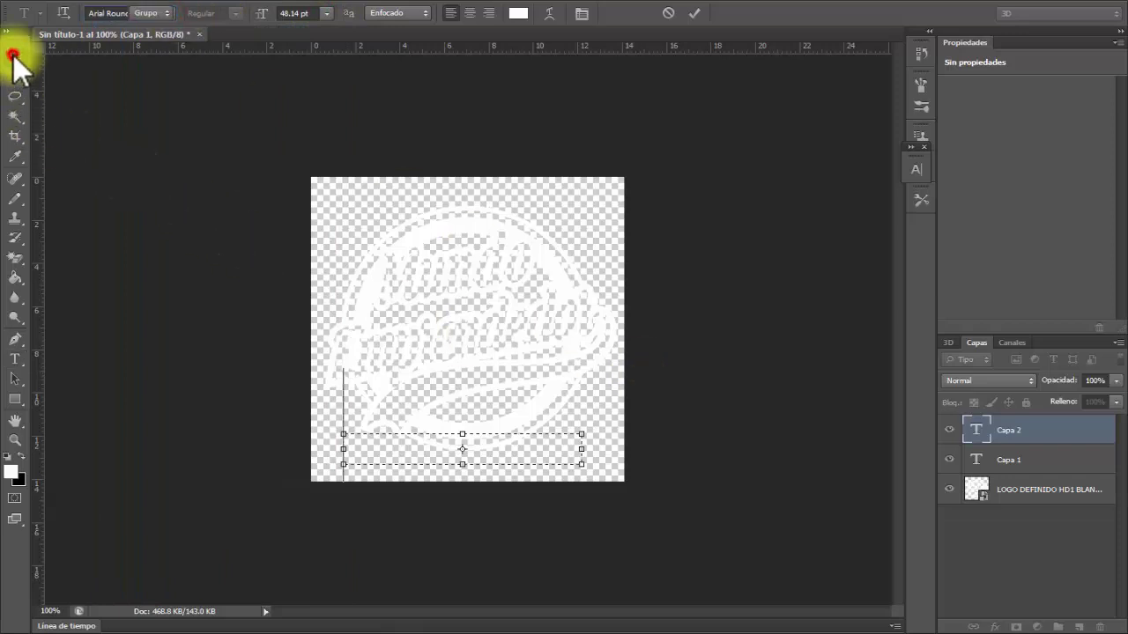
click(13, 55)
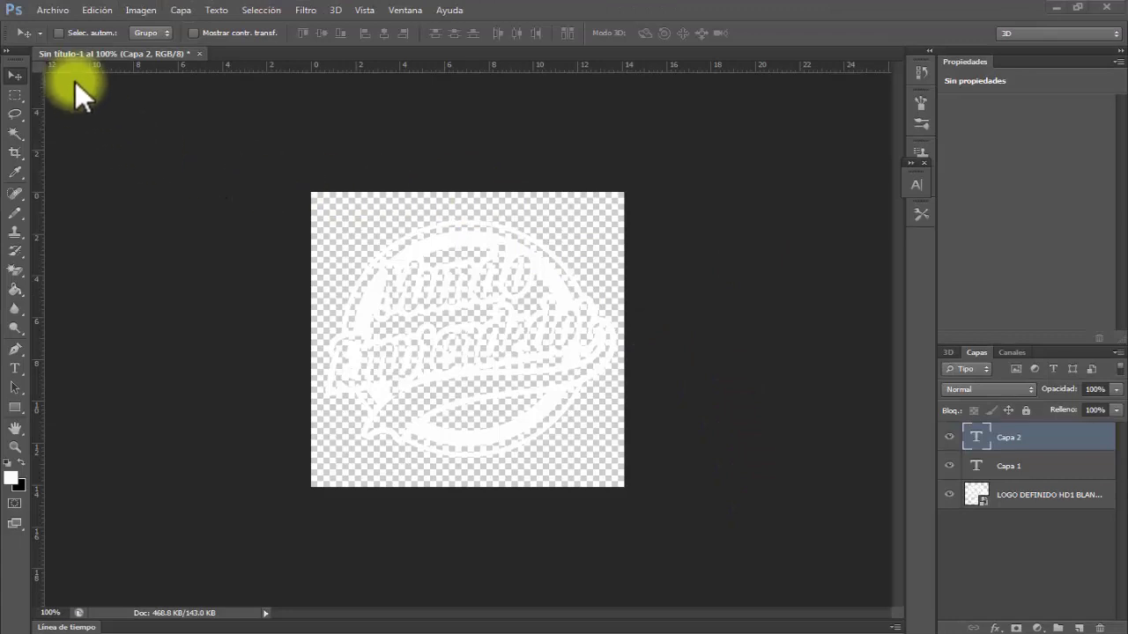
Save the document as a PNG copy named logo6 in the Pictures folder, with Menor/Lento compression and no interlacing.
click(51, 10)
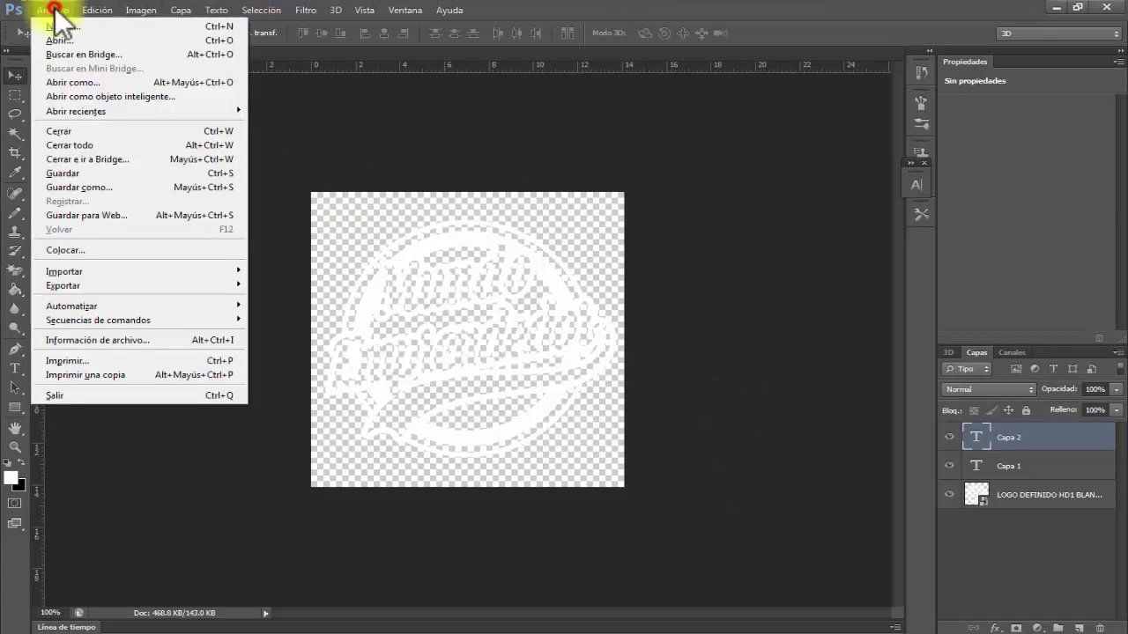
click(96, 193)
click(604, 409)
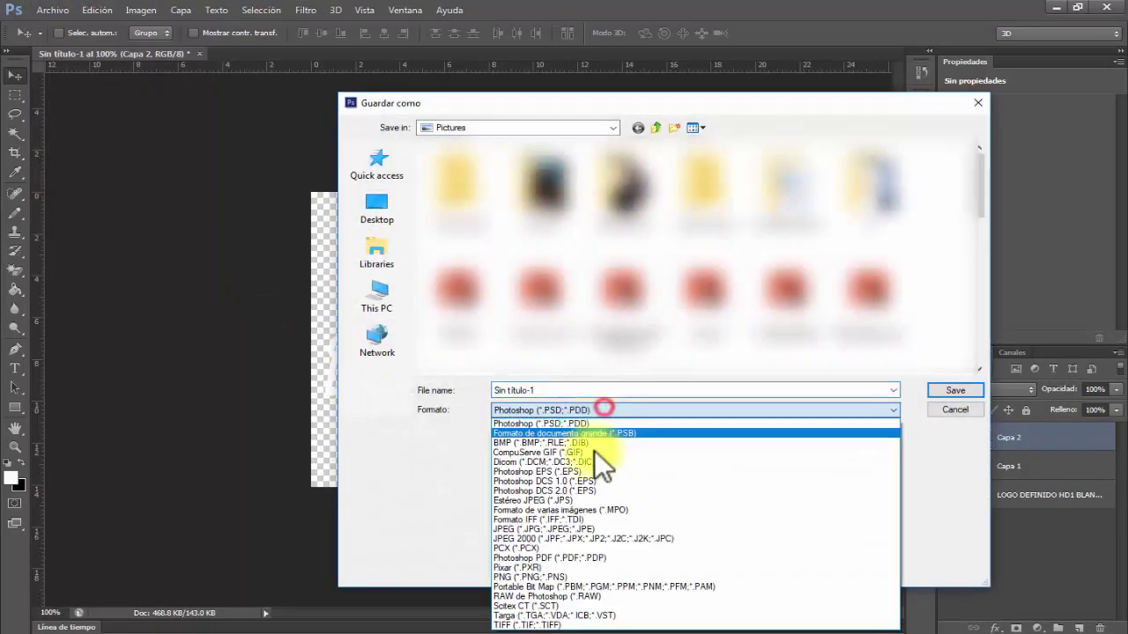
click(533, 577)
triple_click(562, 389)
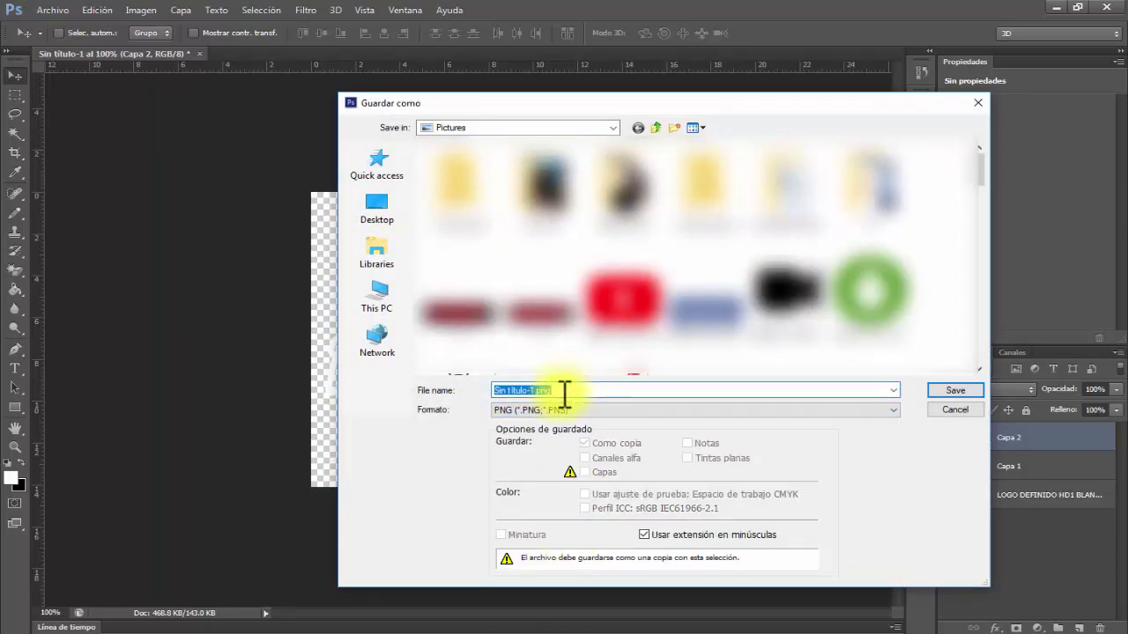
text(log)
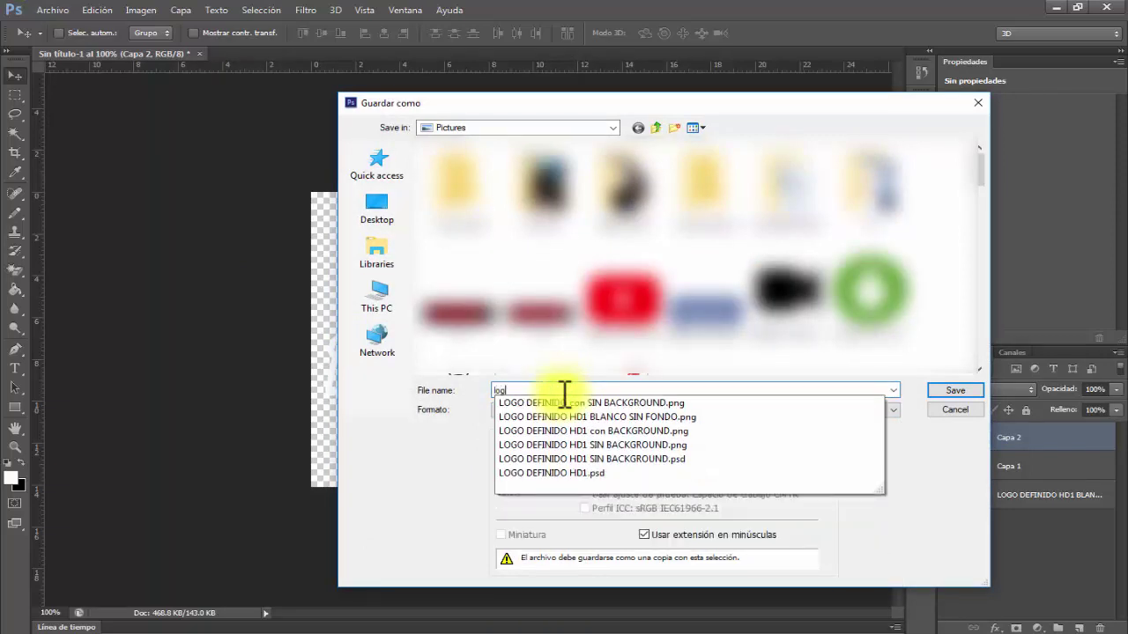
text(o6)
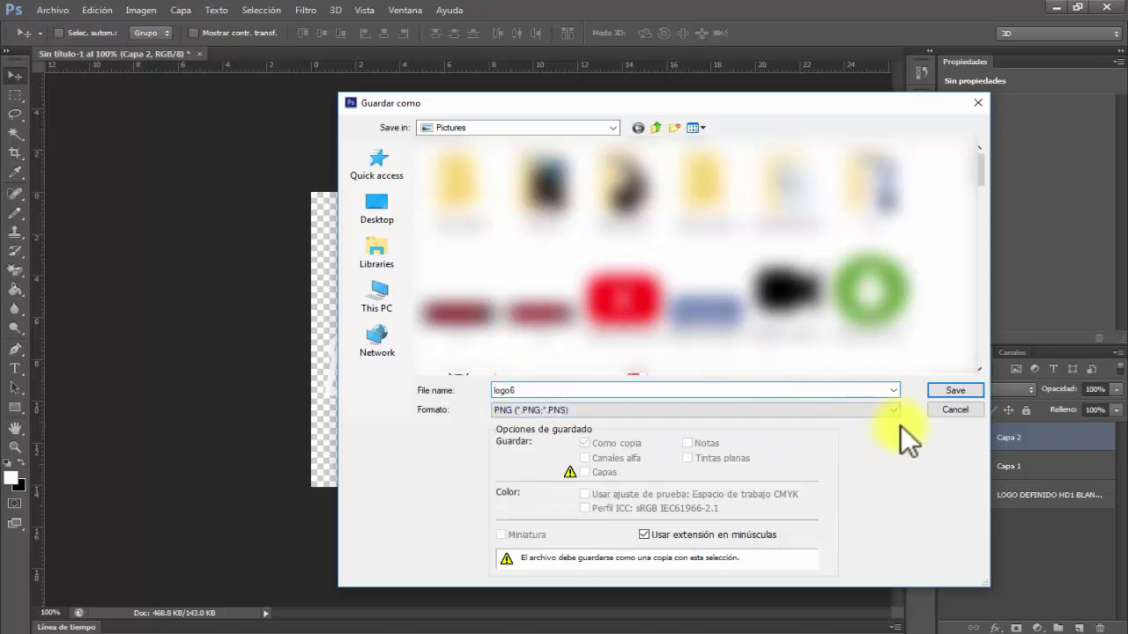
click(959, 392)
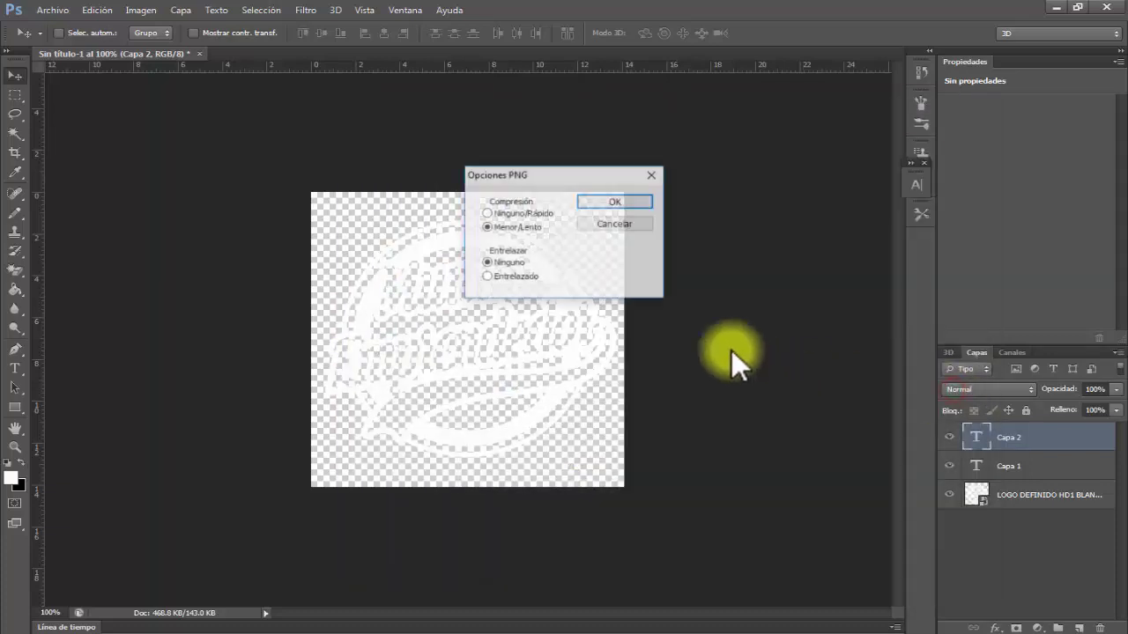
click(604, 201)
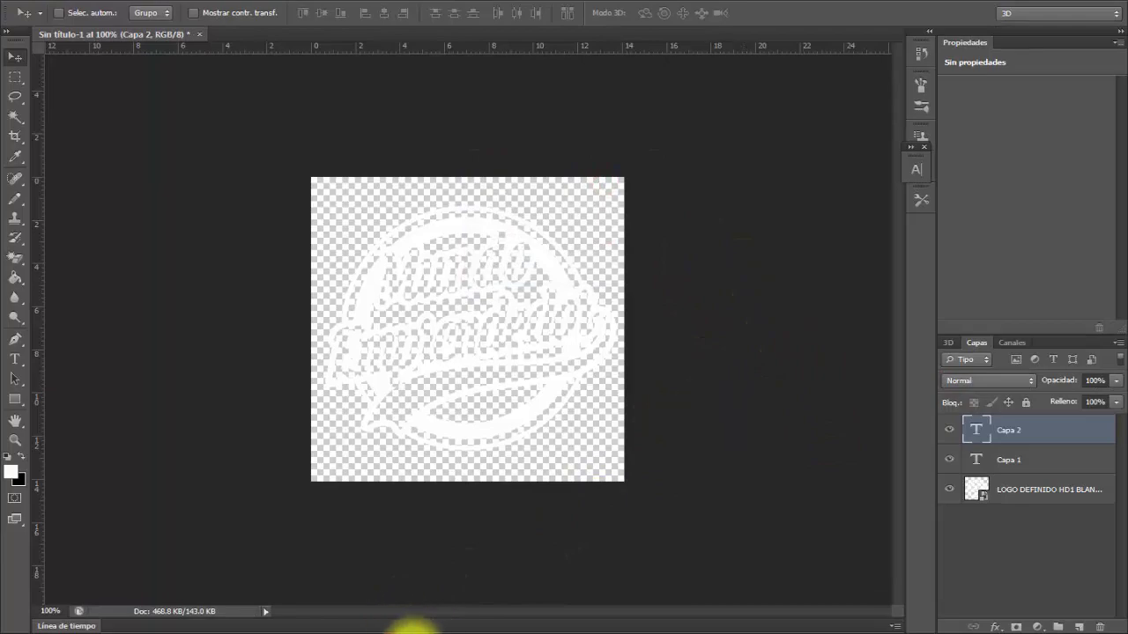
Switch to the YouTube branding page in the browser, upload logo6.png from the Pictures folder as the watermark, and save it.
click(403, 630)
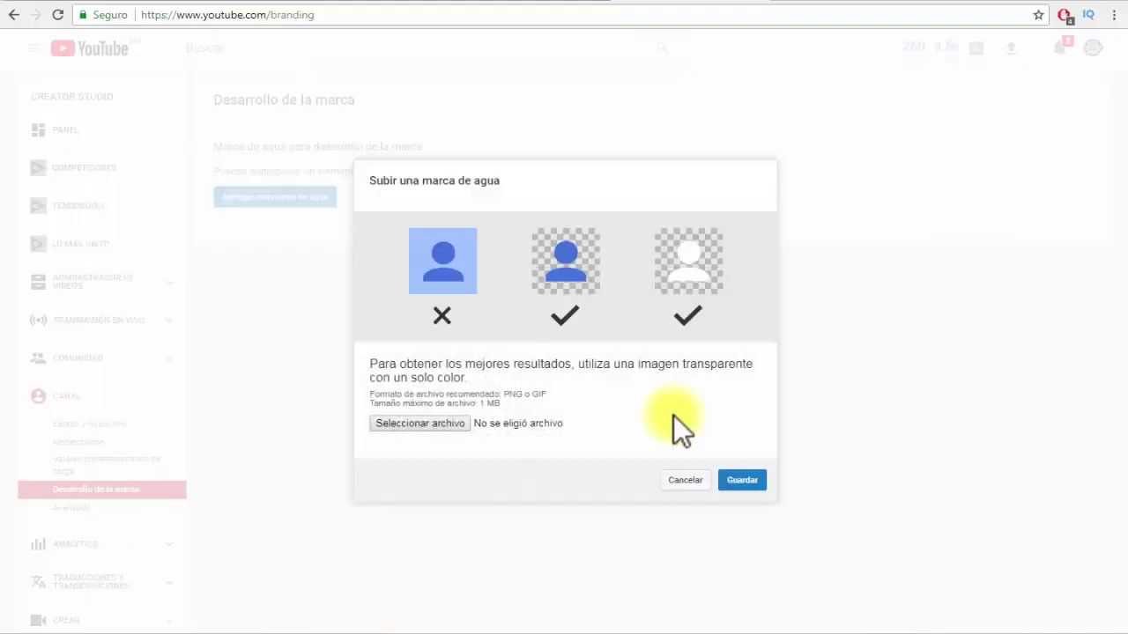
click(415, 423)
click(180, 212)
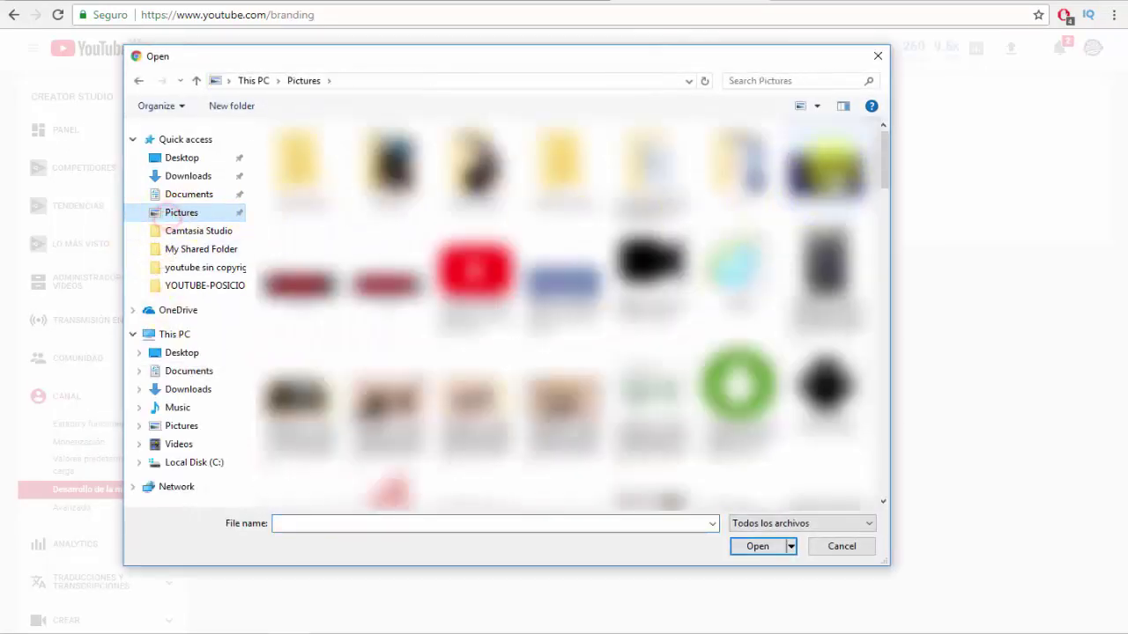
drag(887, 150, 882, 330)
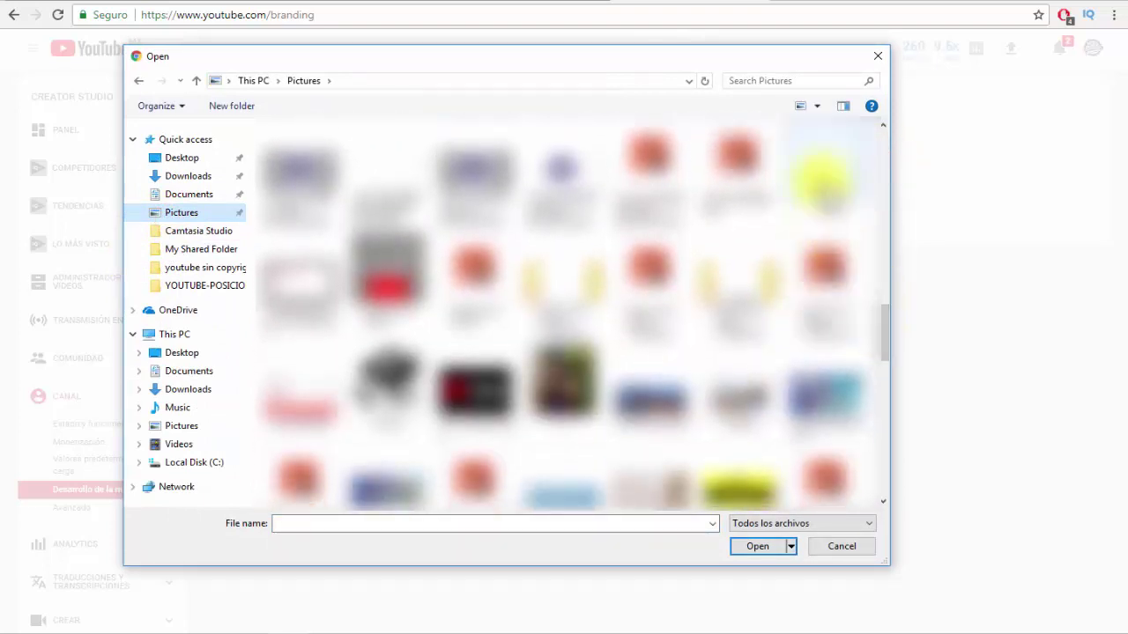
double_click(816, 180)
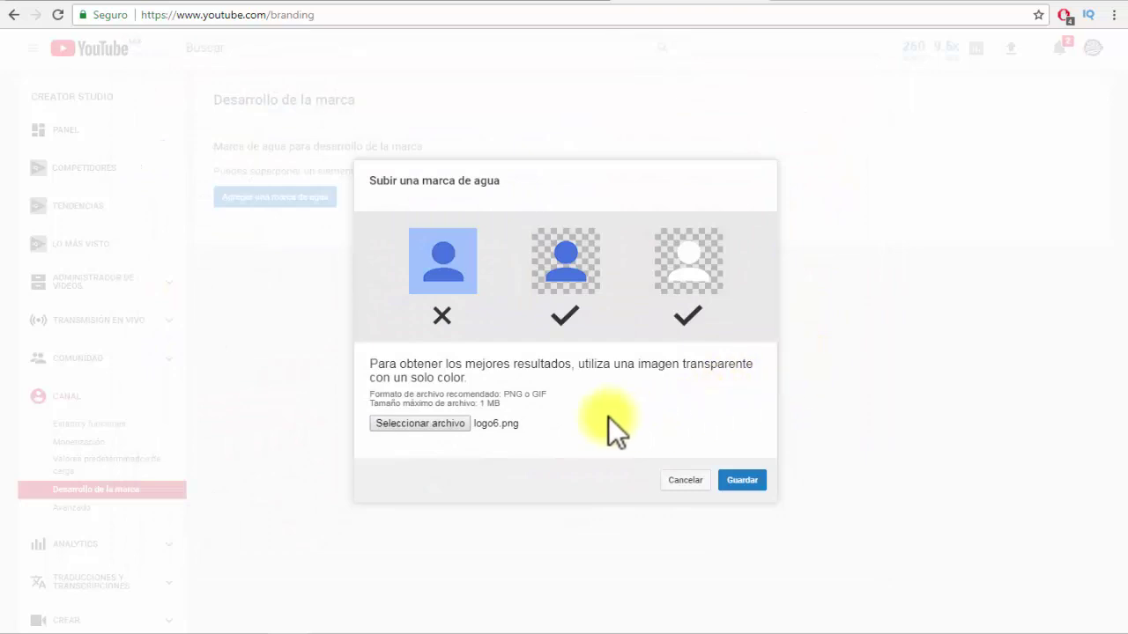
click(744, 483)
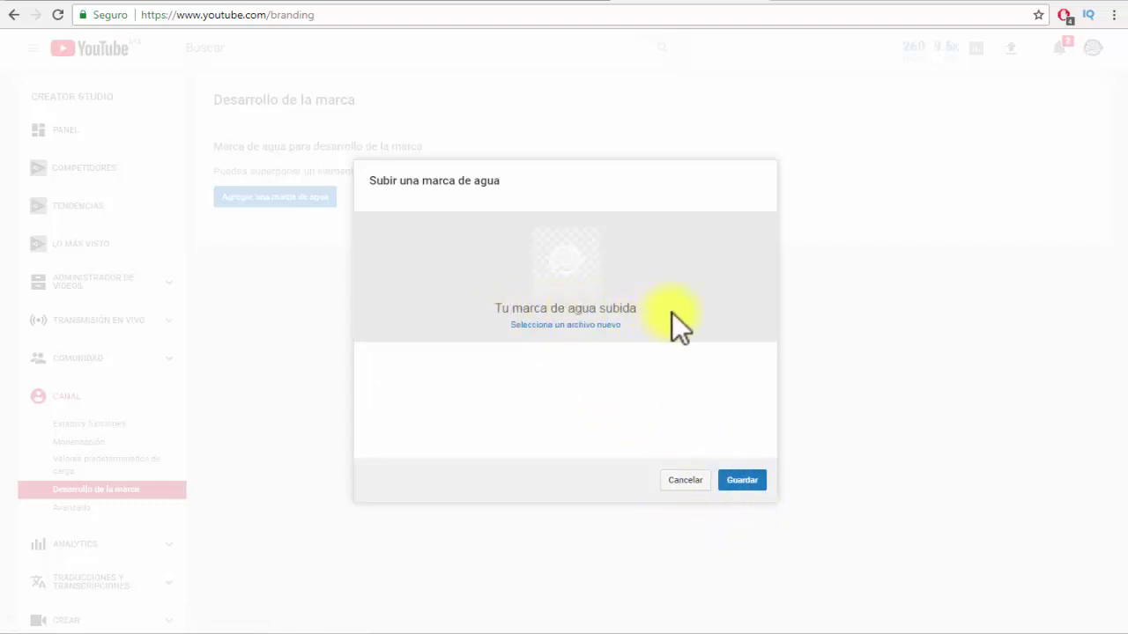
click(740, 481)
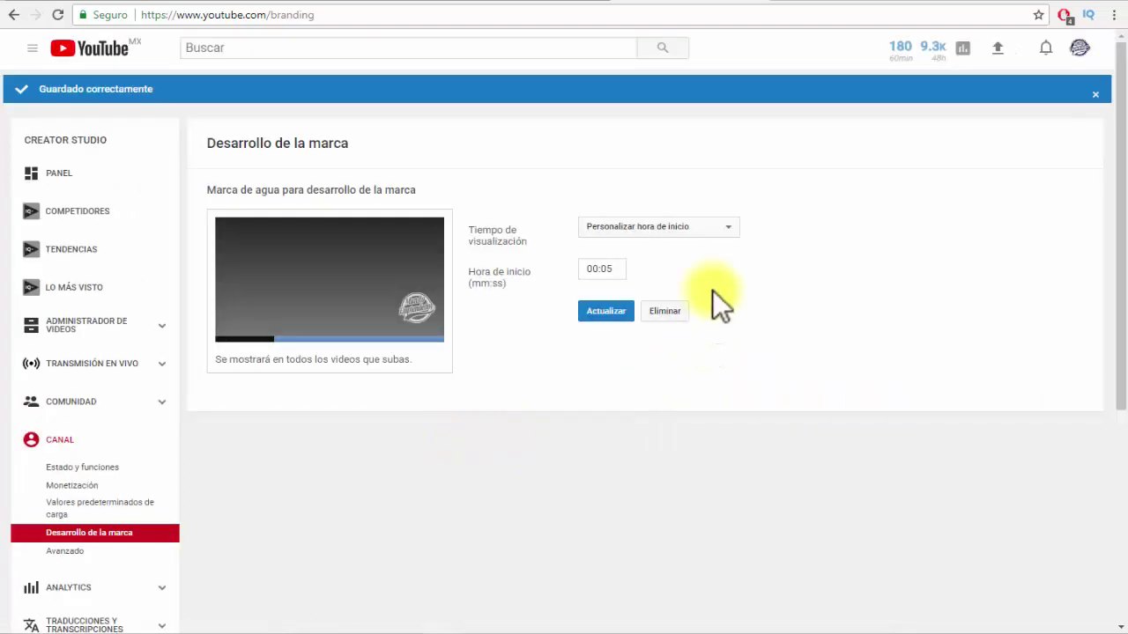
Set the watermark's display time to Todo el video and update the branding settings.
click(688, 228)
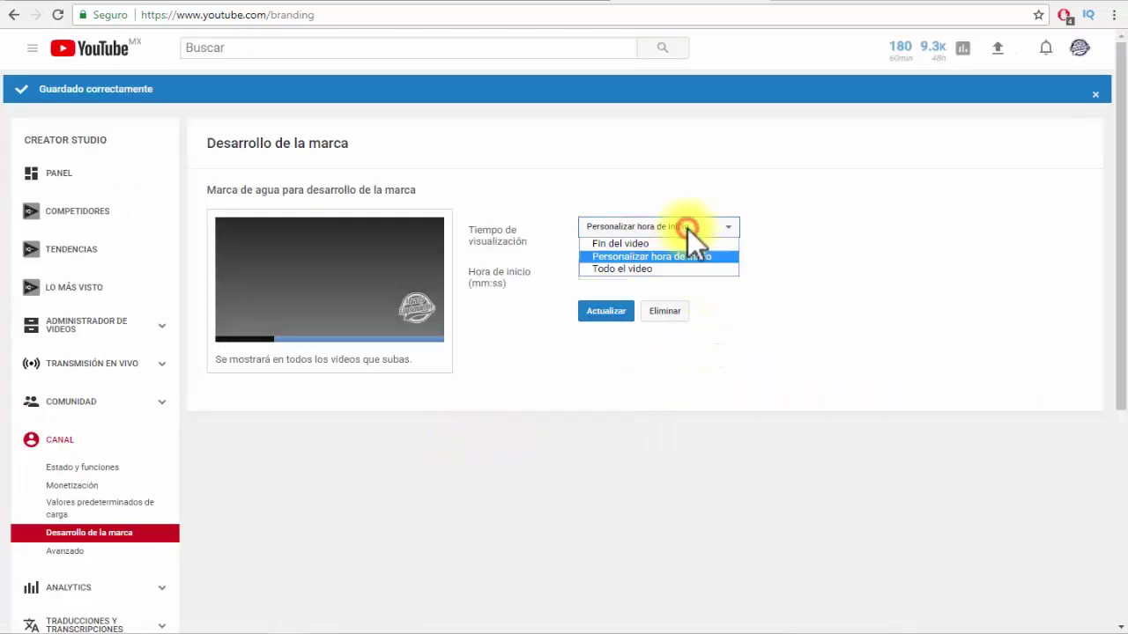
click(644, 269)
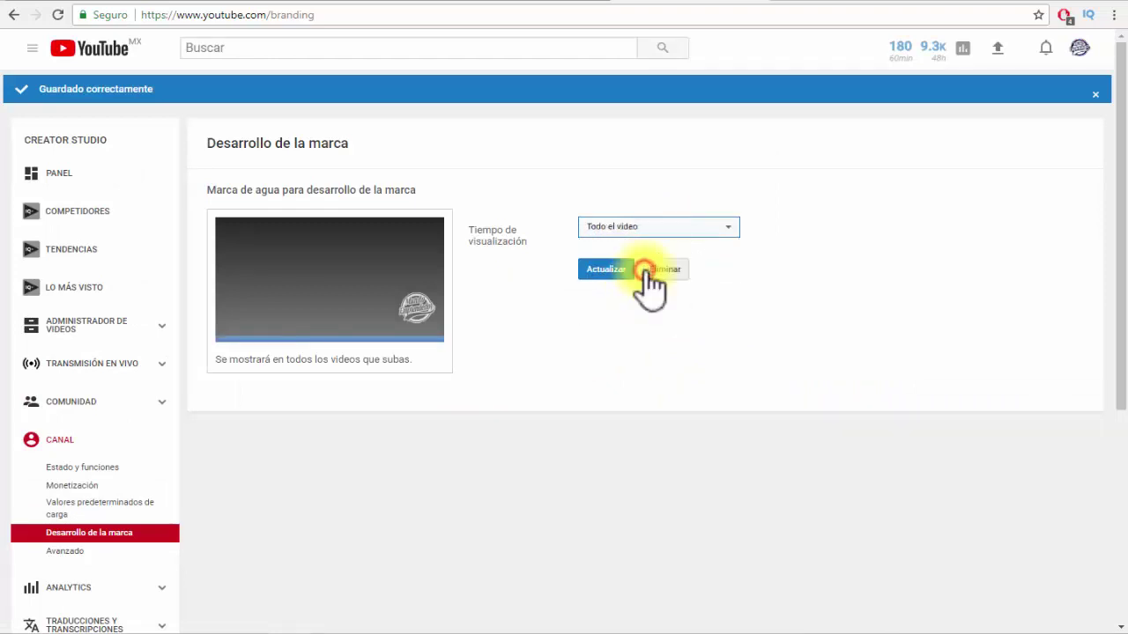
click(605, 268)
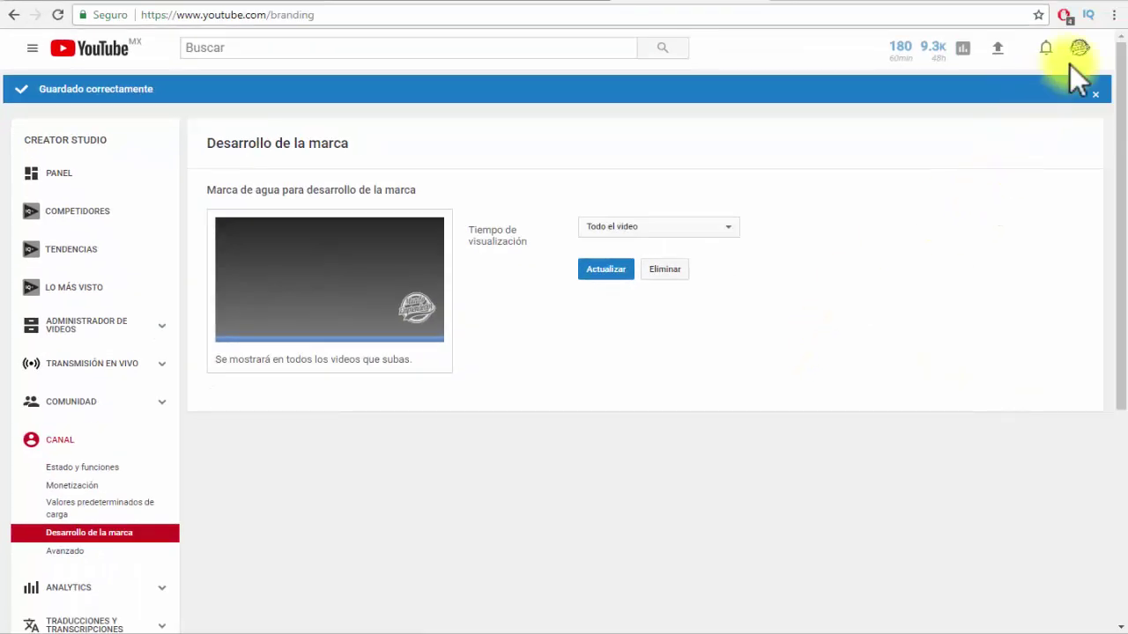
Play the channel's video about sharing YouTube videos to WhatsApp in full screen, skip to 0:25, and examine the branding watermark.
click(1081, 51)
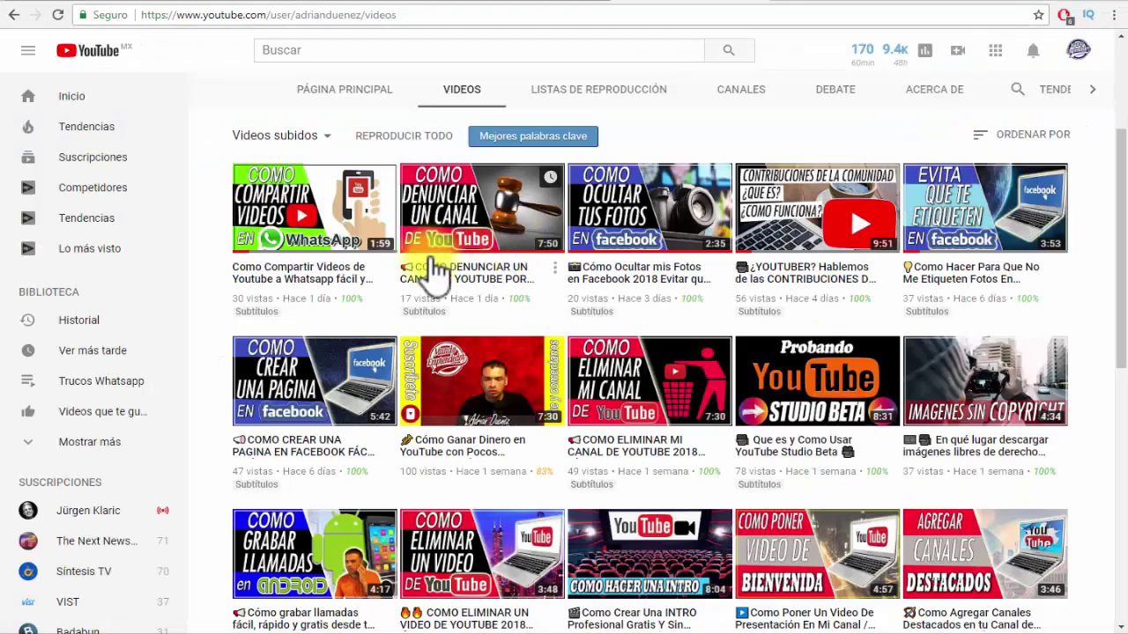
click(304, 216)
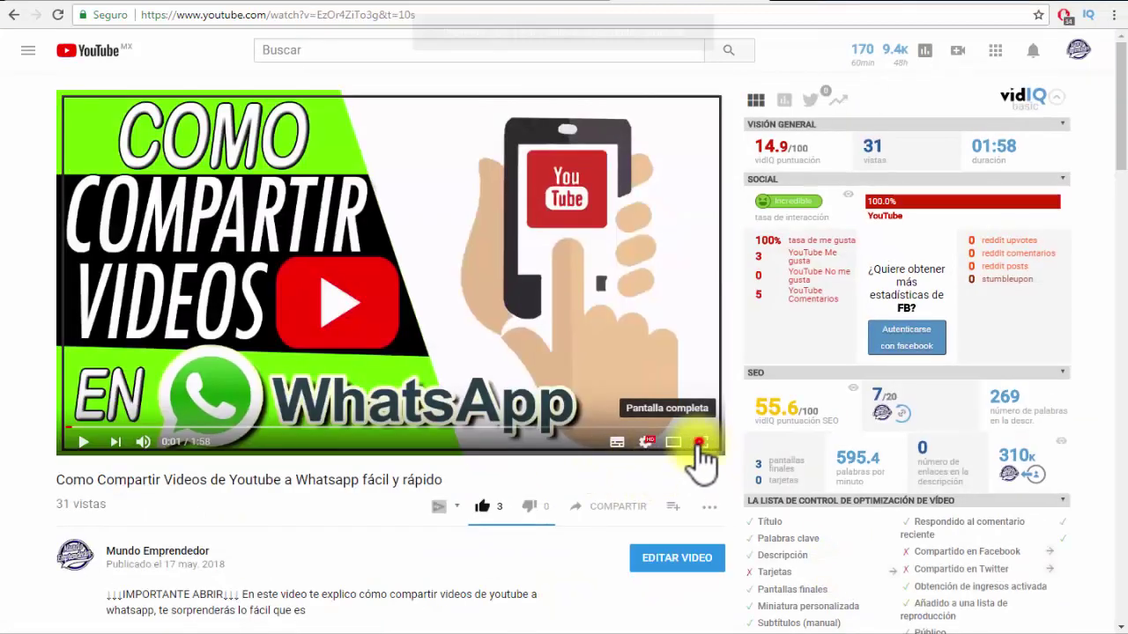
click(701, 442)
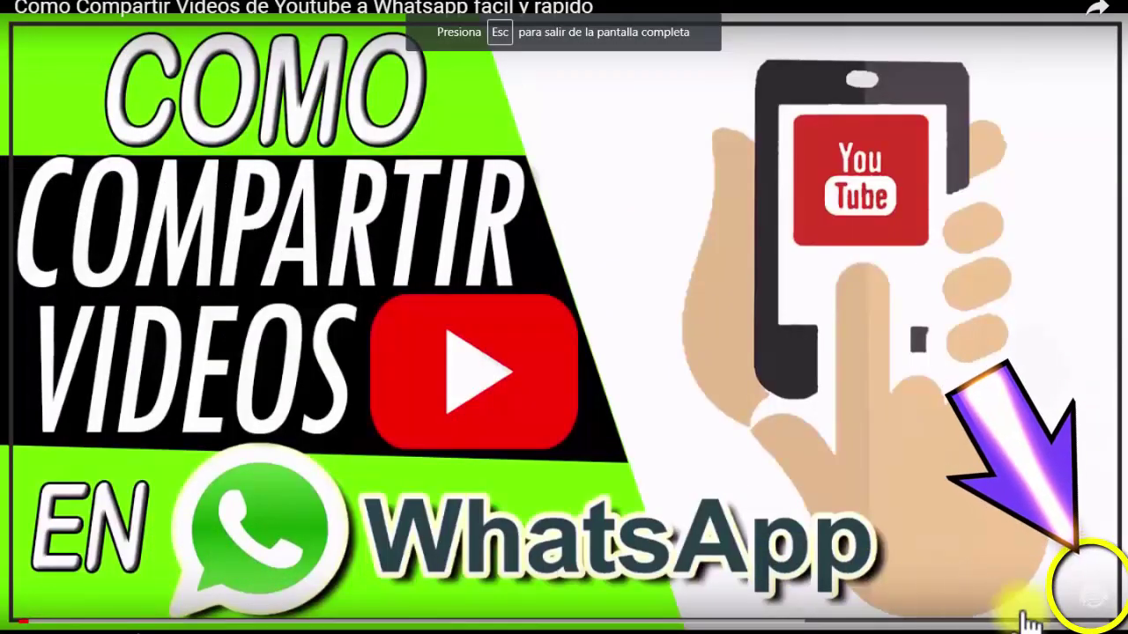
mouse_move(1092, 604)
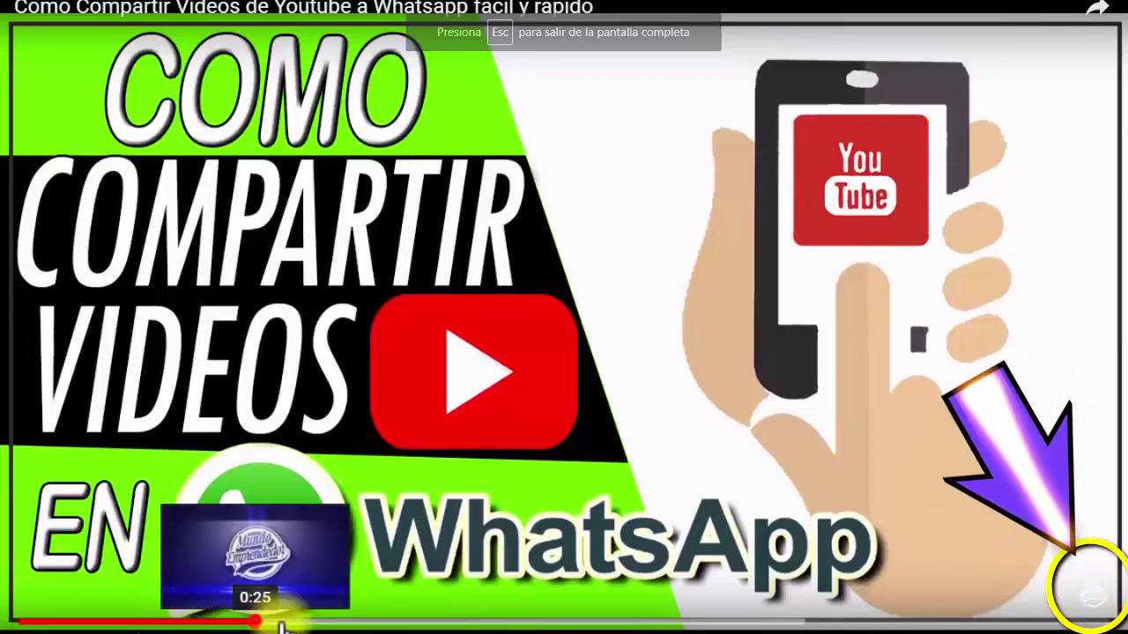
click(255, 621)
mouse_move(1103, 604)
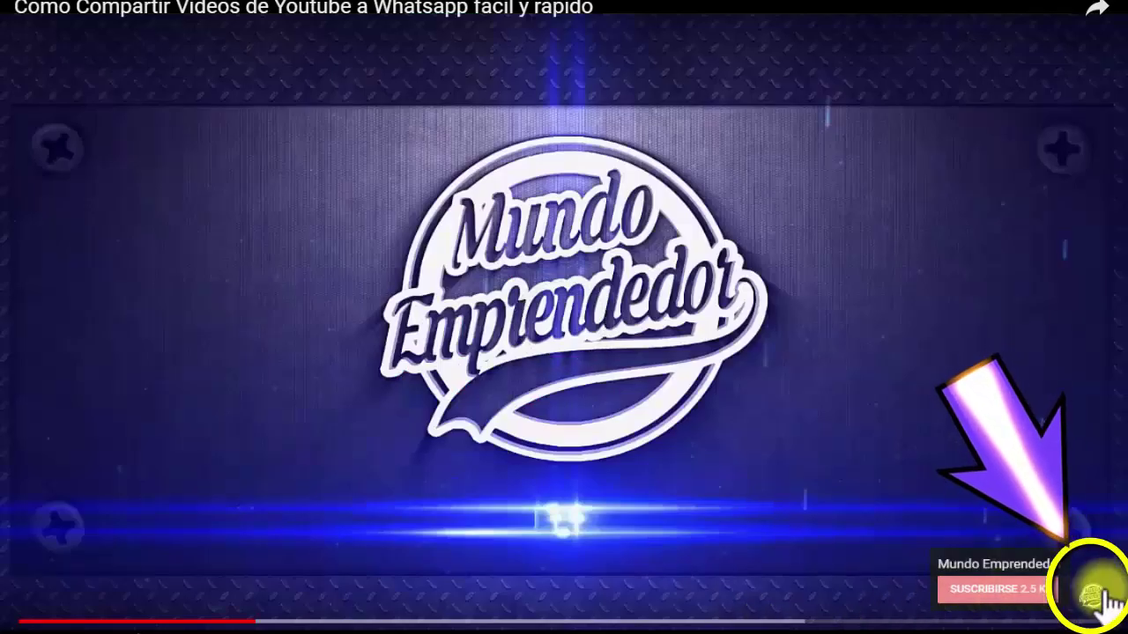